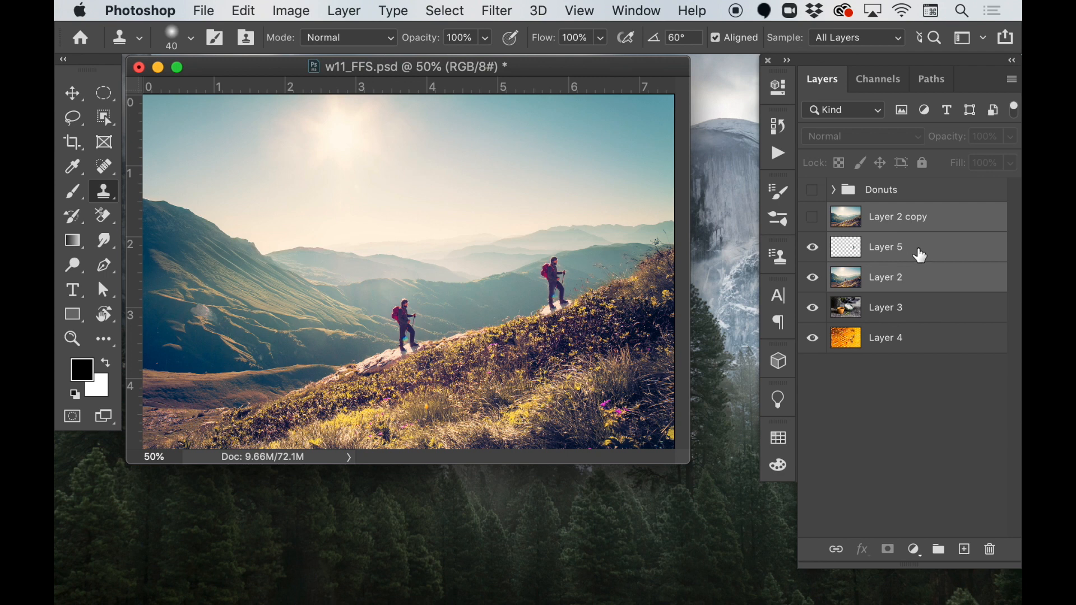
- Group Layer 2 copy, Layer 5 and Layer 2 into a group named Outdoors and hide that group
key(super+g)
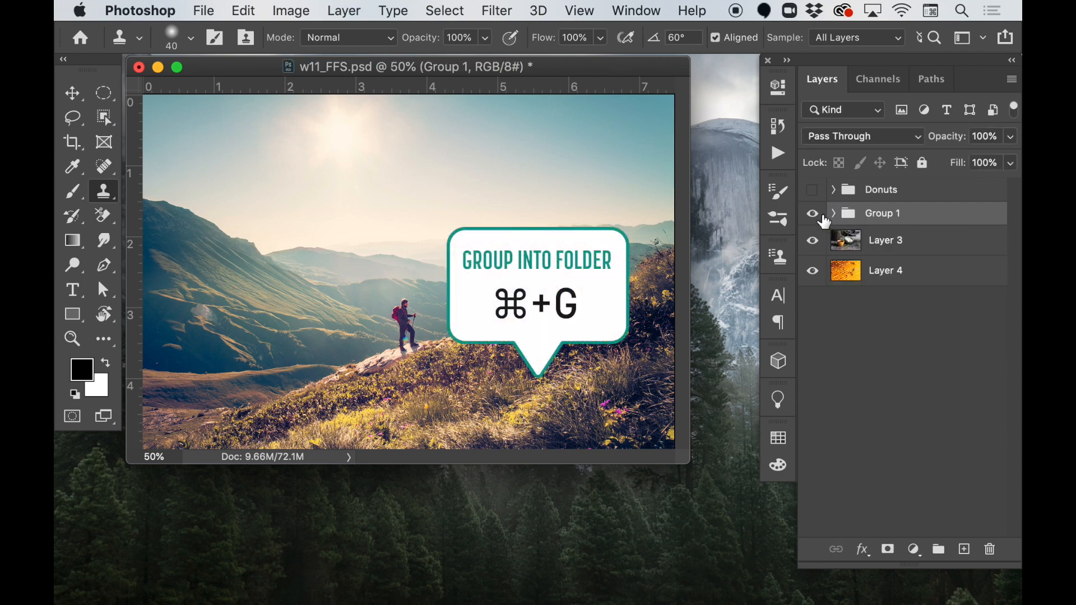
double_click(882, 214)
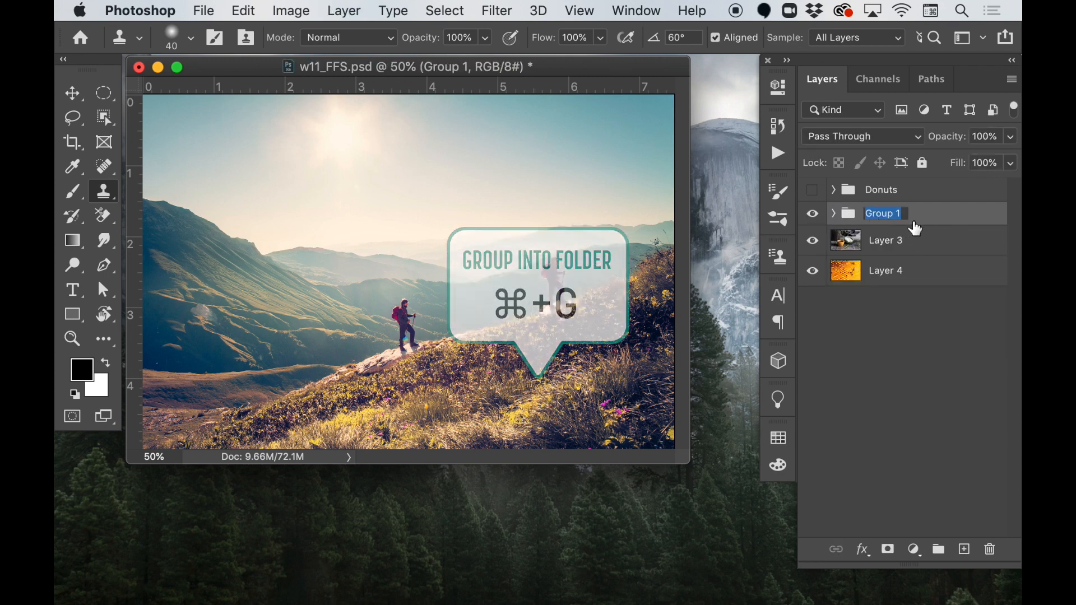
text(Outdoor)
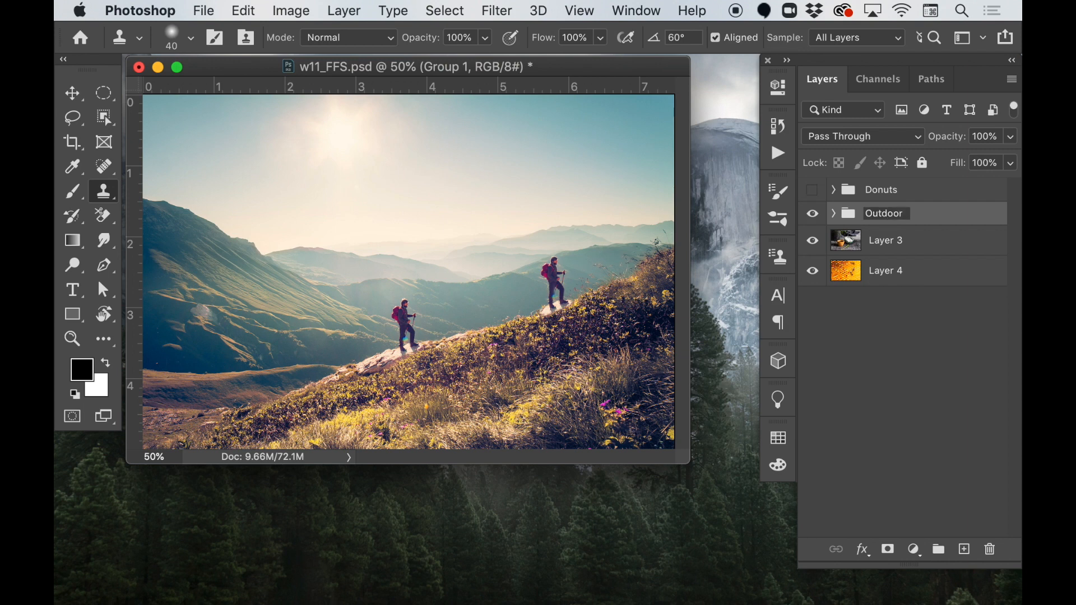
text(s)
key(Return)
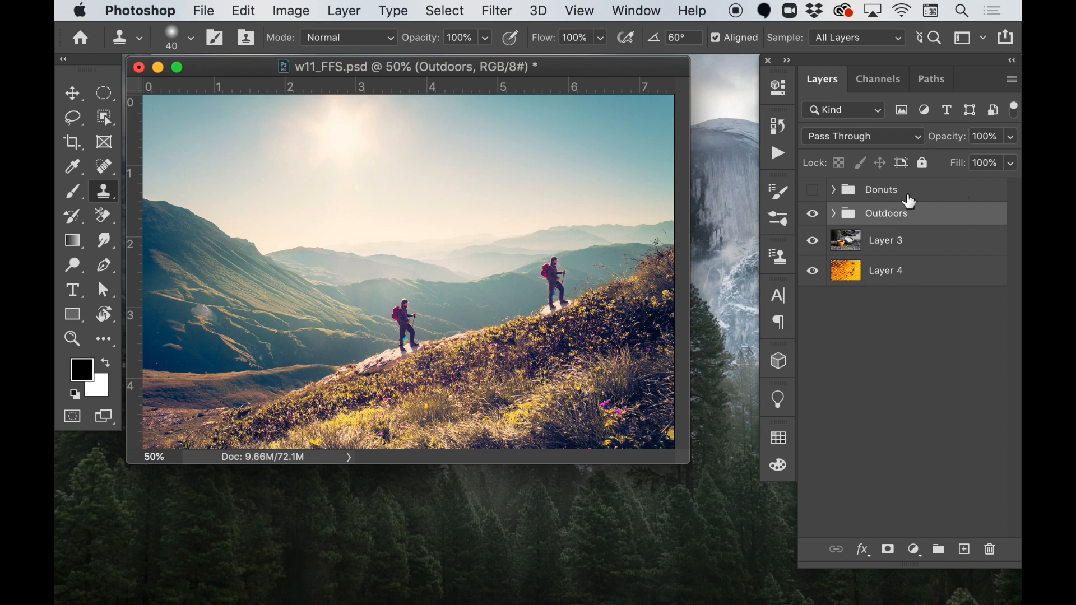
click(813, 218)
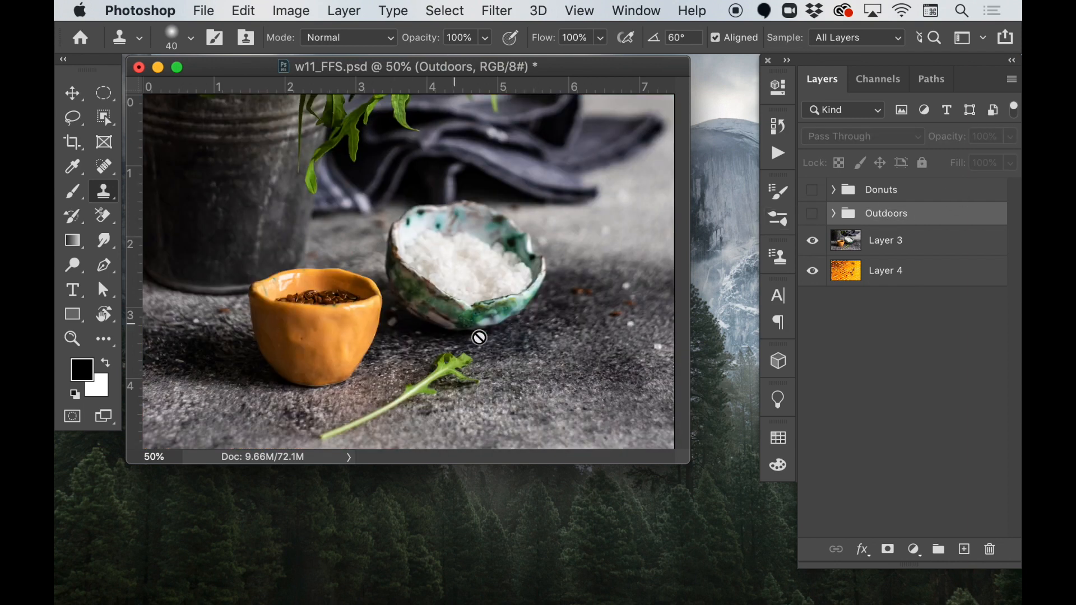
- Duplicate Layer 3 and add a new empty layer above the copy
click(909, 249)
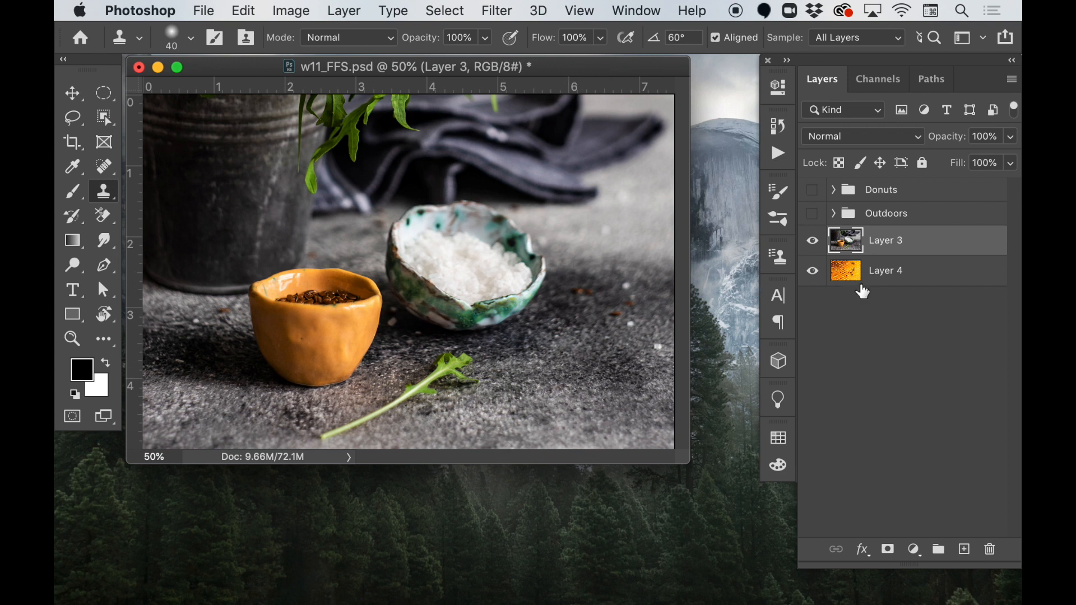
key(super+j)
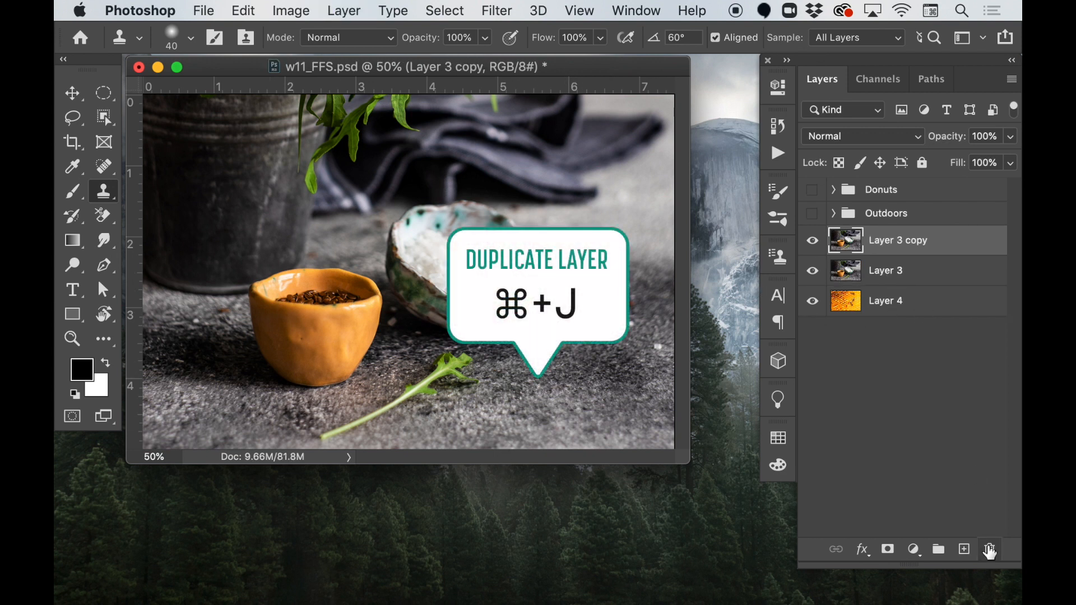
click(965, 550)
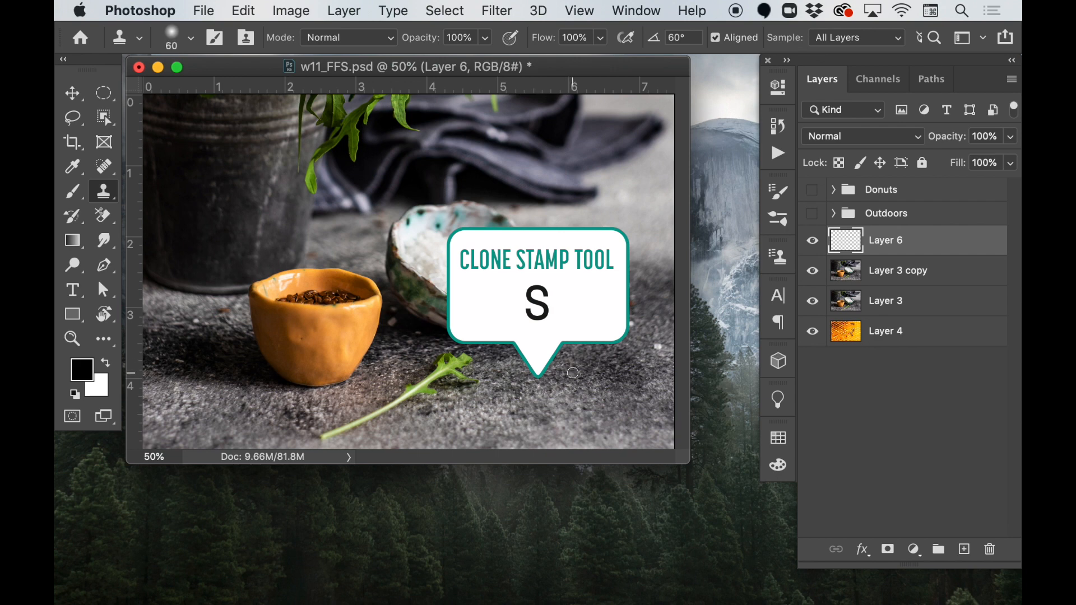
- Set the Clone Stamp brush to 125 px with a soft edge
key(bracketright)
key(bracketright)
key(bracketright)
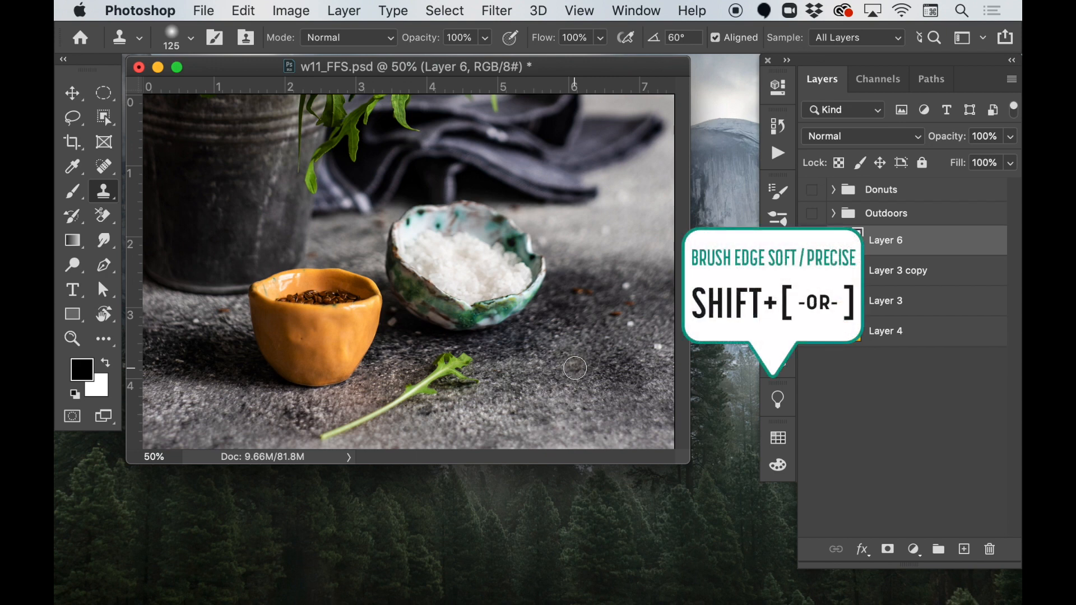
key(shift+bracketright)
key(shift+bracketright)
key(shift+bracketright)
key(shift+bracketright)
key(shift+bracketleft)
key(shift+bracketleft)
key(shift+bracketleft)
key(shift+bracketleft)
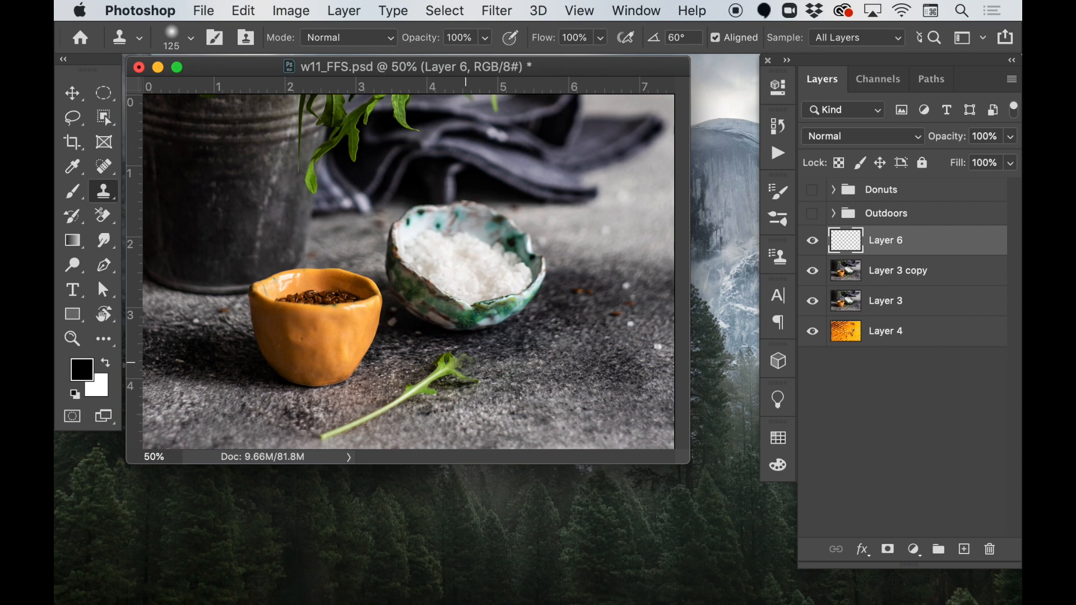
- Clone the surrounding grey surface over the green leaf in the foreground, painting on the empty Layer 6
mouse_move(465, 363)
mouse_down()
mouse_move(443, 363)
mouse_move(463, 380)
mouse_move(415, 389)
mouse_move(430, 393)
mouse_move(425, 404)
mouse_move(321, 434)
mouse_up()
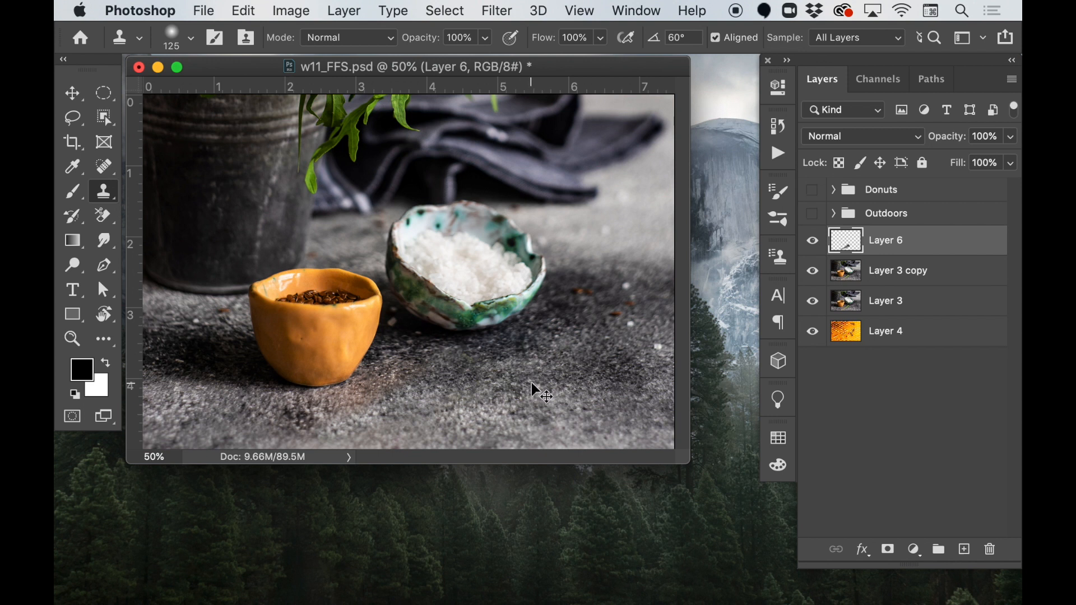
key(super+z)
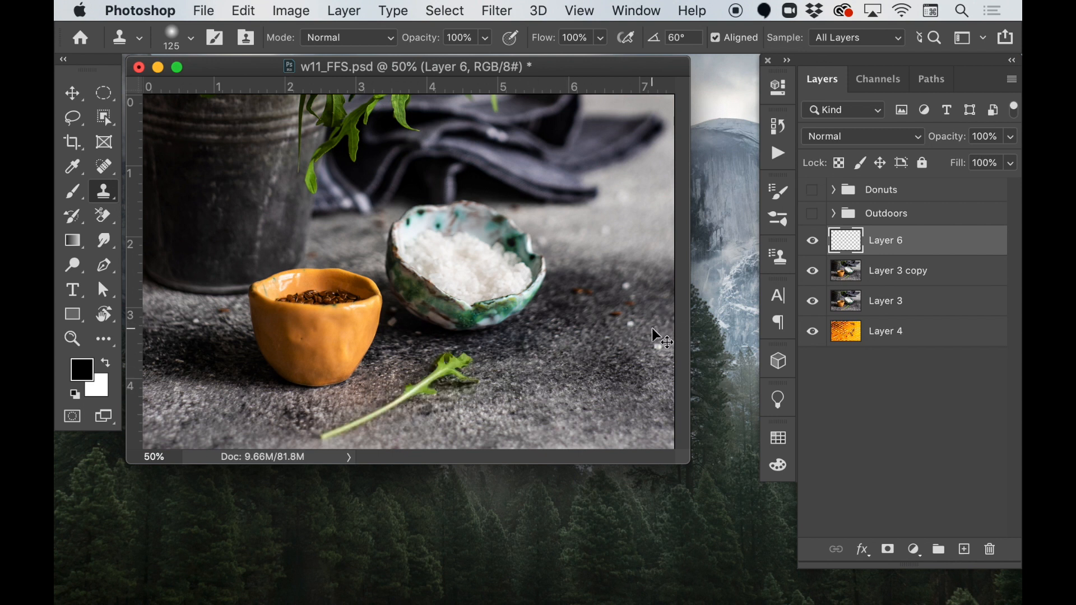
key(super+shift+z)
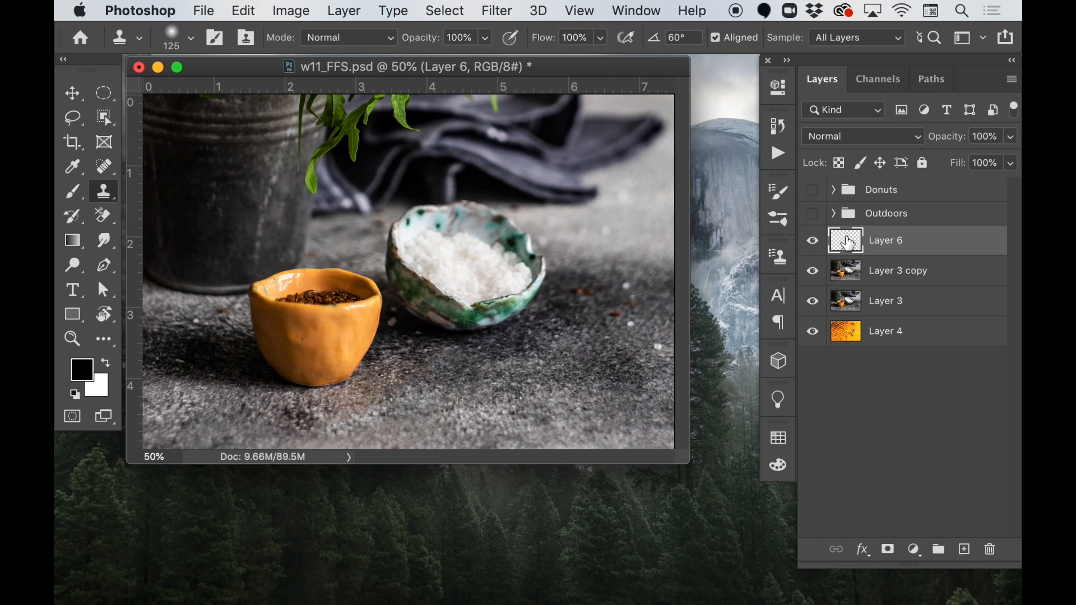
- Compare the image with and without the cloned Layer 6, leaving that layer hidden
click(814, 244)
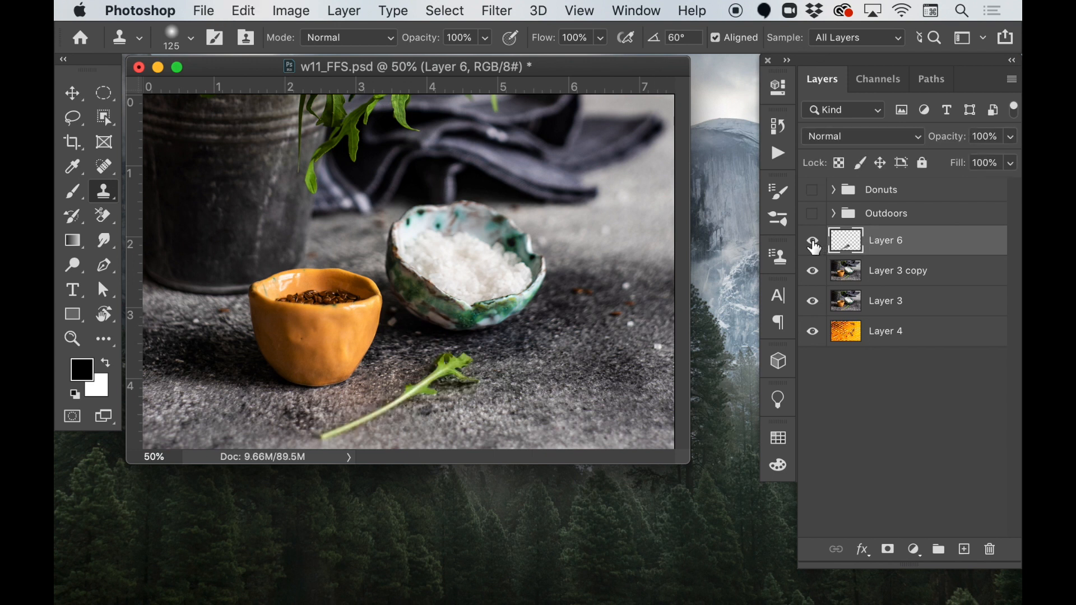
click(814, 245)
click(813, 244)
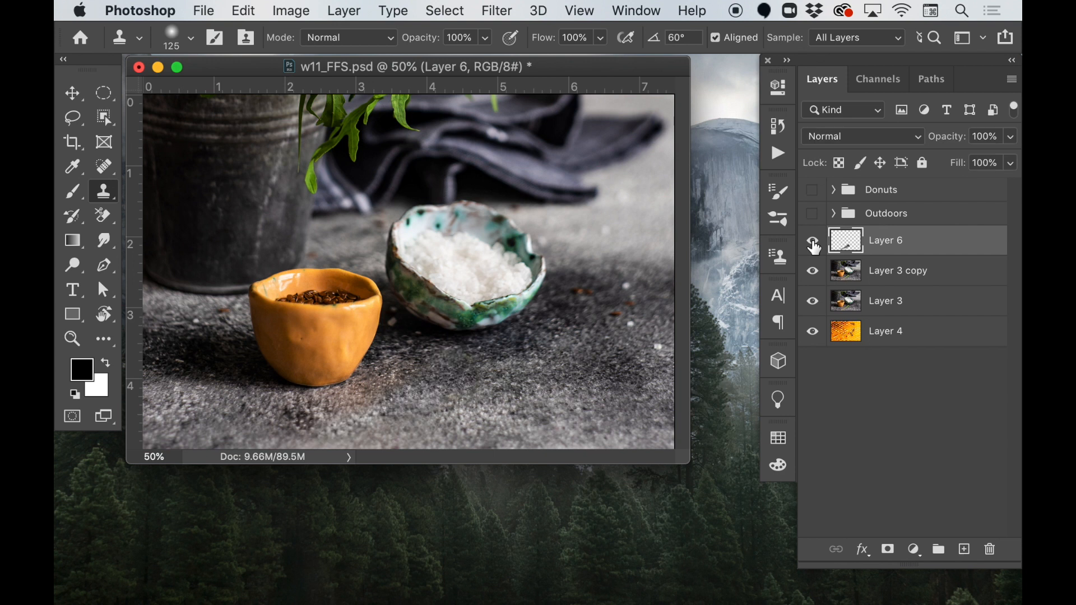
click(814, 245)
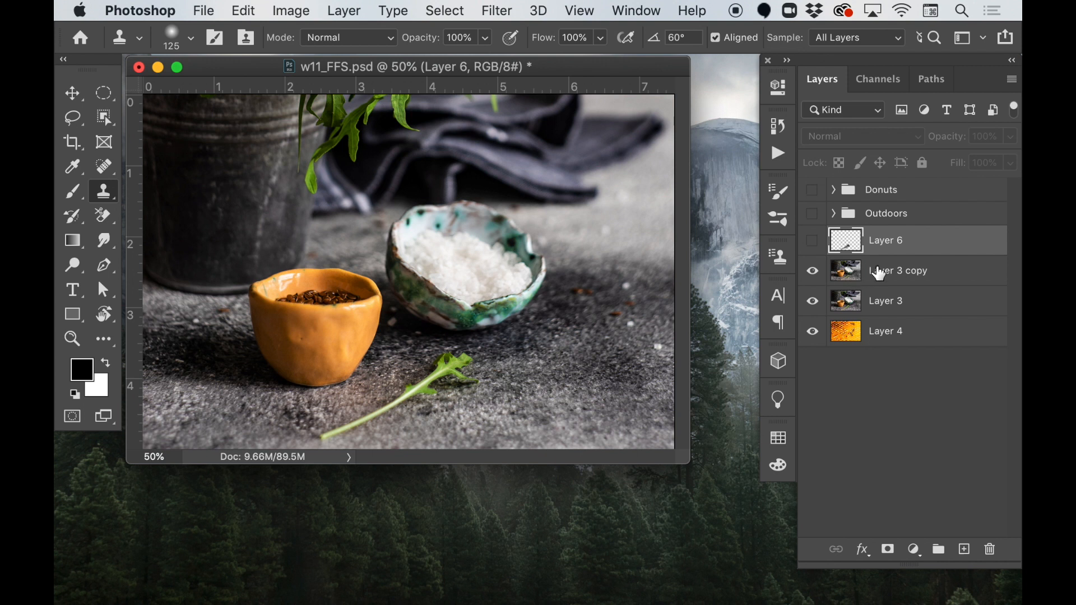
- Activate the Patch Tool on Layer 3 copy, outline the leaf loosely and discard that selection
click(849, 274)
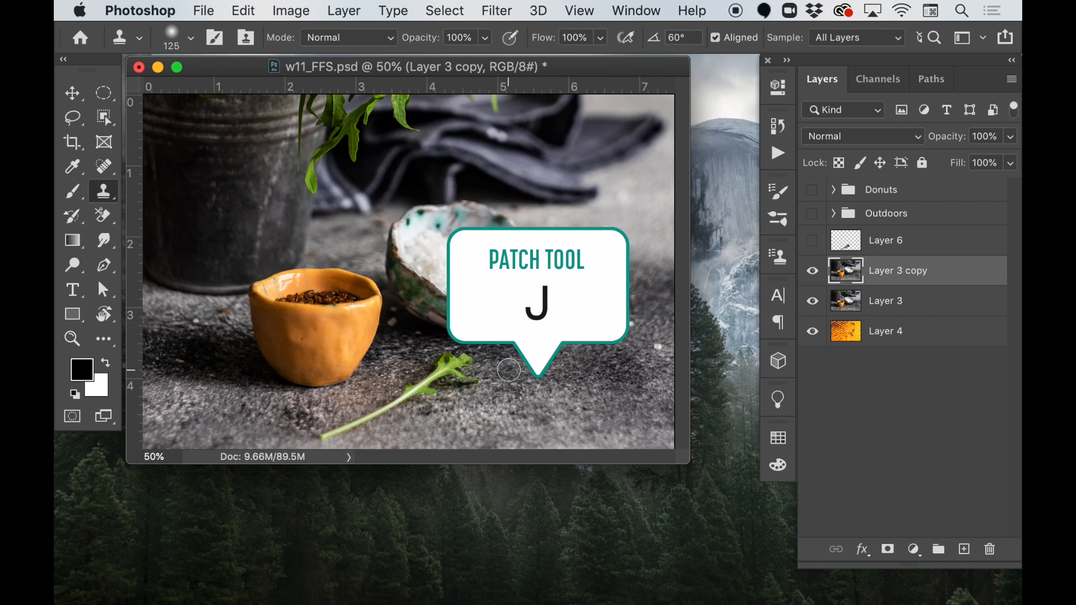
key(j)
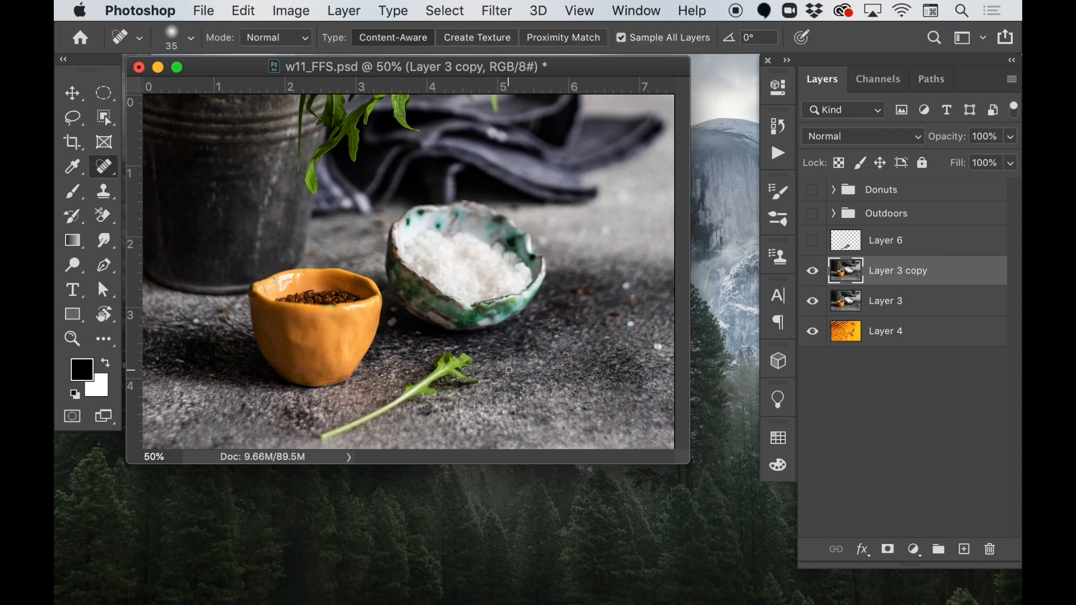
key(shift+j)
key(shift+j)
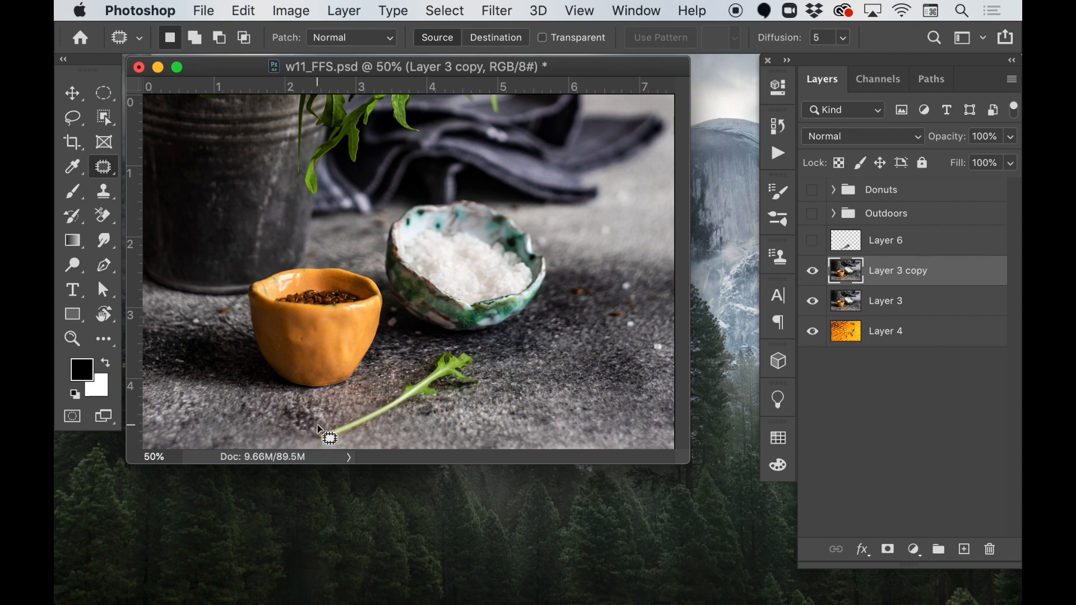
mouse_move(311, 433)
mouse_down()
mouse_move(407, 381)
mouse_move(430, 349)
mouse_move(470, 343)
mouse_move(500, 383)
mouse_move(492, 403)
mouse_move(405, 418)
mouse_move(330, 449)
mouse_move(315, 441)
mouse_up()
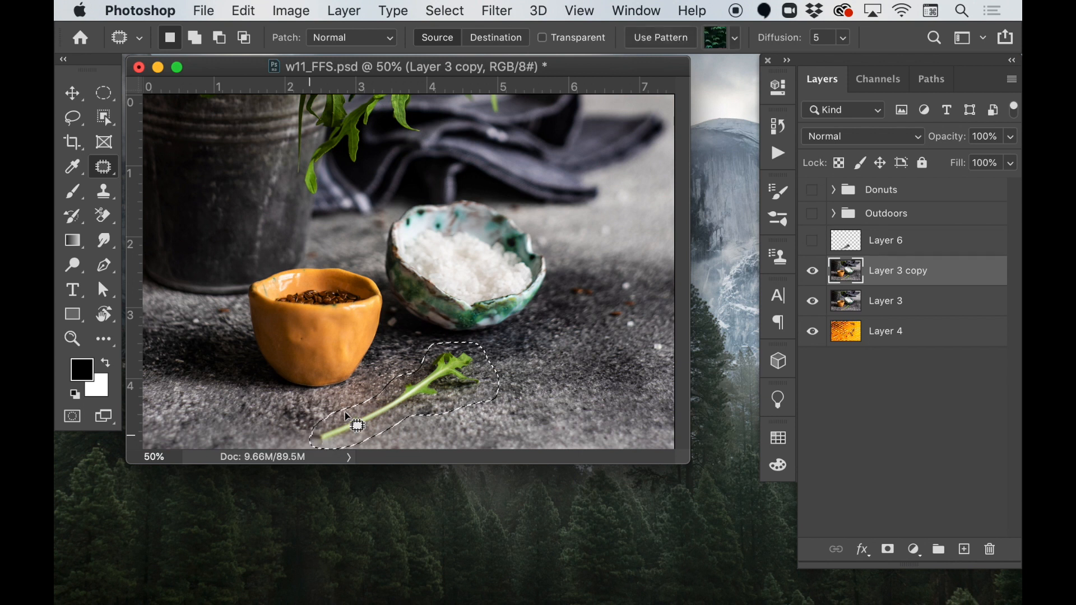
key(super+d)
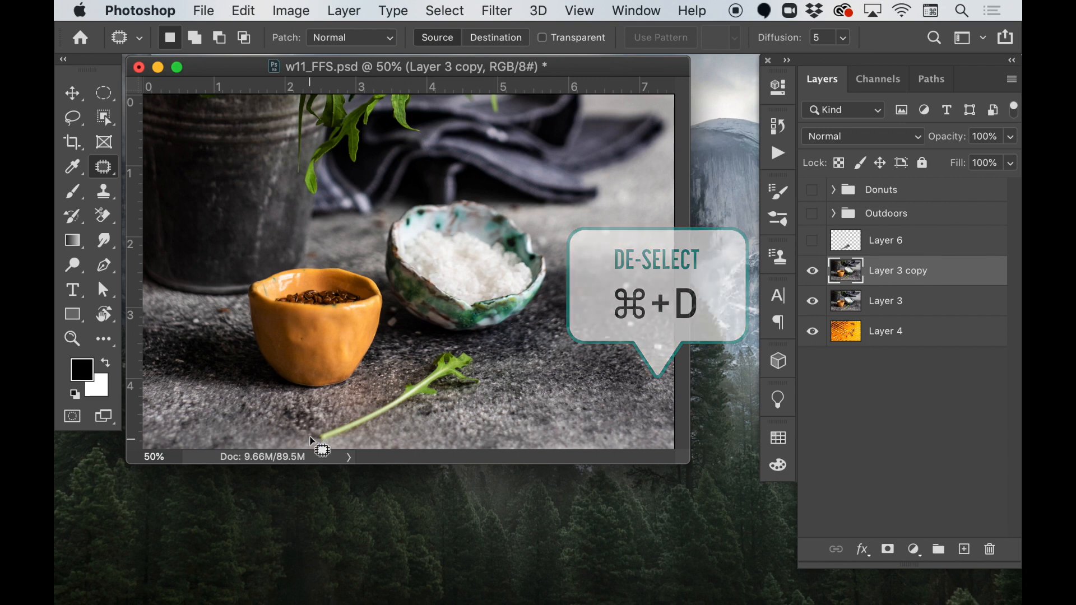
- Outline the foreground leaf with the Patch Tool and replace it with the clean surface to its right
mouse_move(314, 425)
mouse_down()
mouse_move(392, 414)
mouse_move(367, 366)
mouse_move(381, 406)
mouse_move(395, 410)
mouse_move(401, 374)
mouse_move(427, 372)
mouse_move(439, 346)
mouse_move(478, 345)
mouse_move(489, 387)
mouse_move(430, 408)
mouse_up()
drag(391, 441, 308, 441)
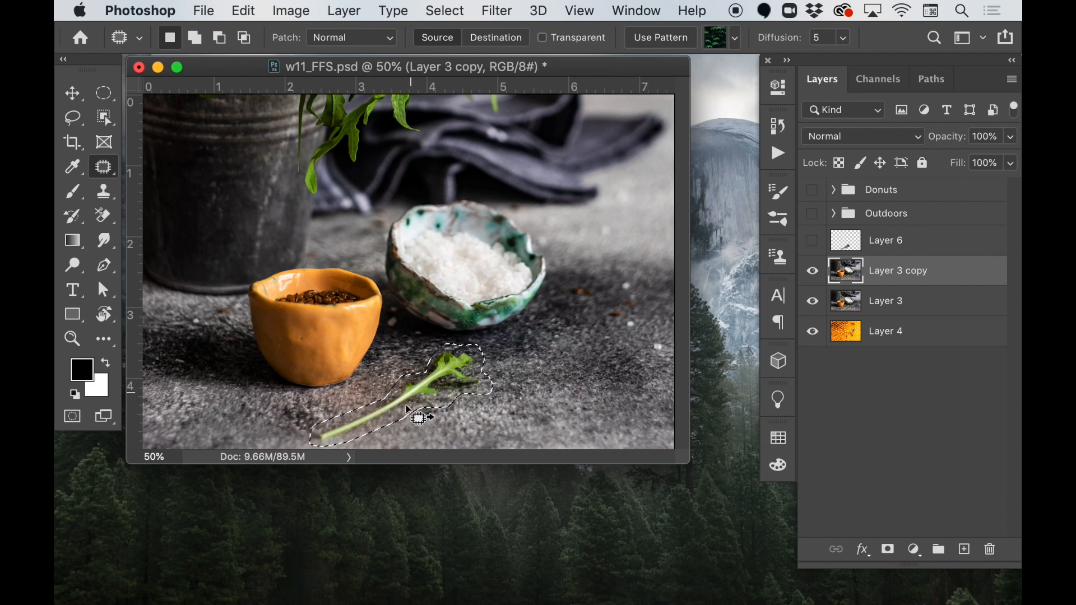
drag(421, 407, 567, 398)
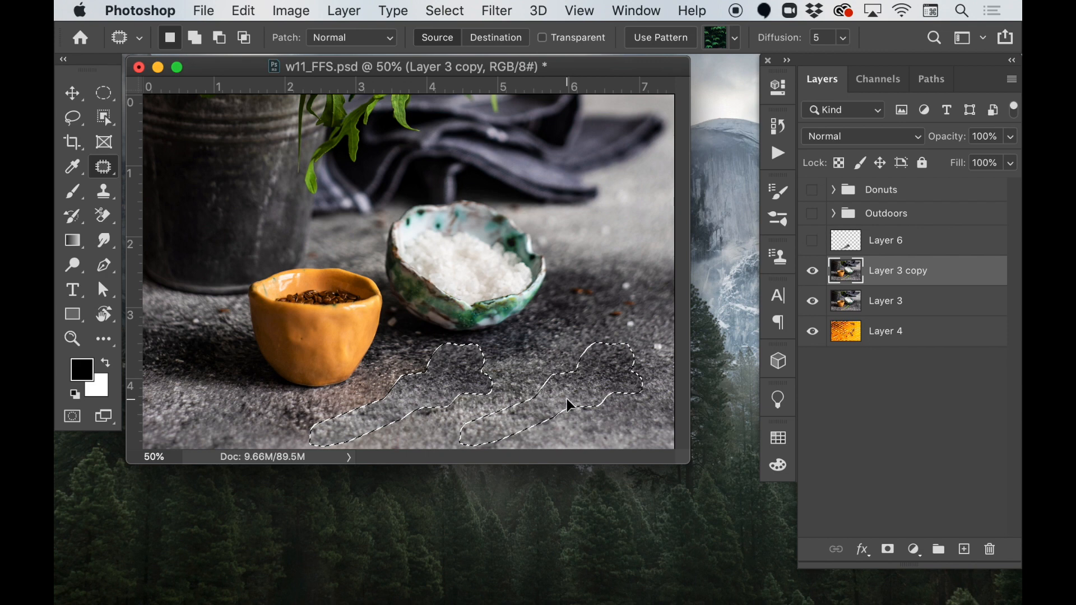
drag(566, 399, 565, 399)
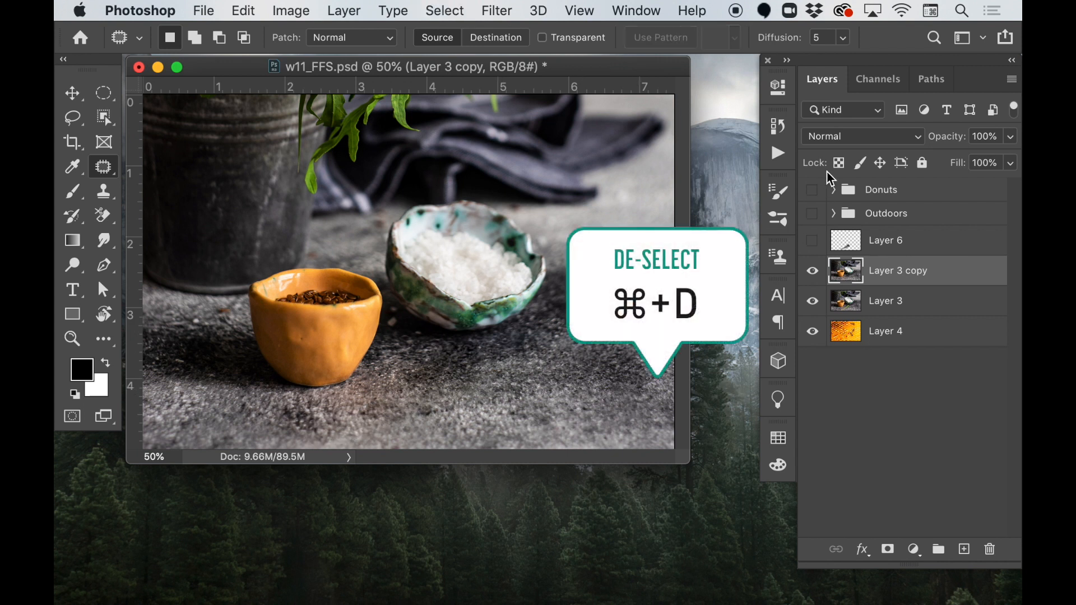
- Compare the cloned Layer 6 and the patched Layer 3 copy by toggling their visibility, leaving both hidden
click(812, 240)
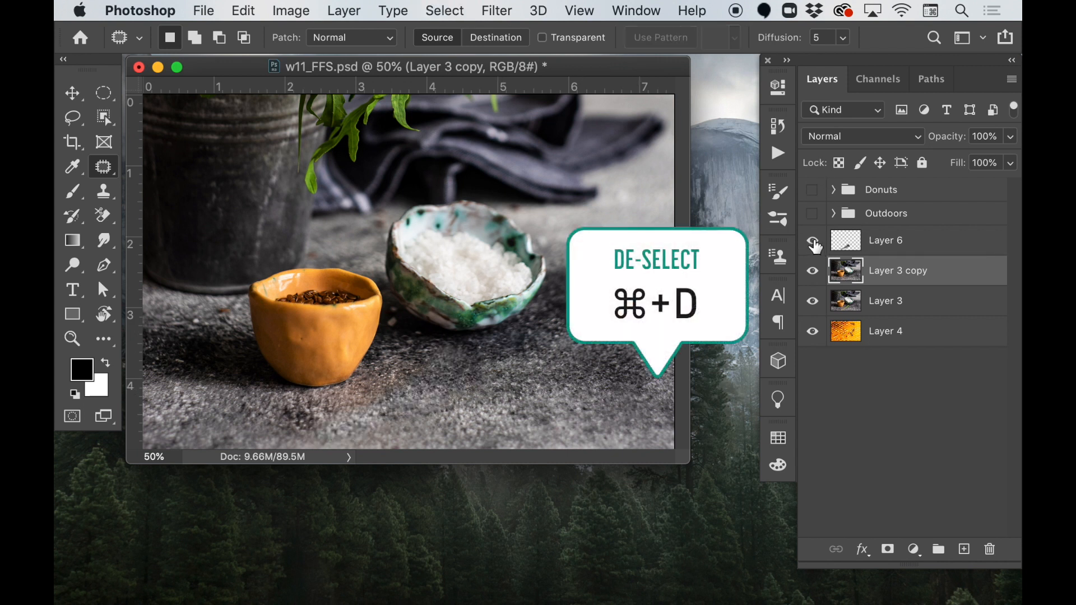
click(815, 246)
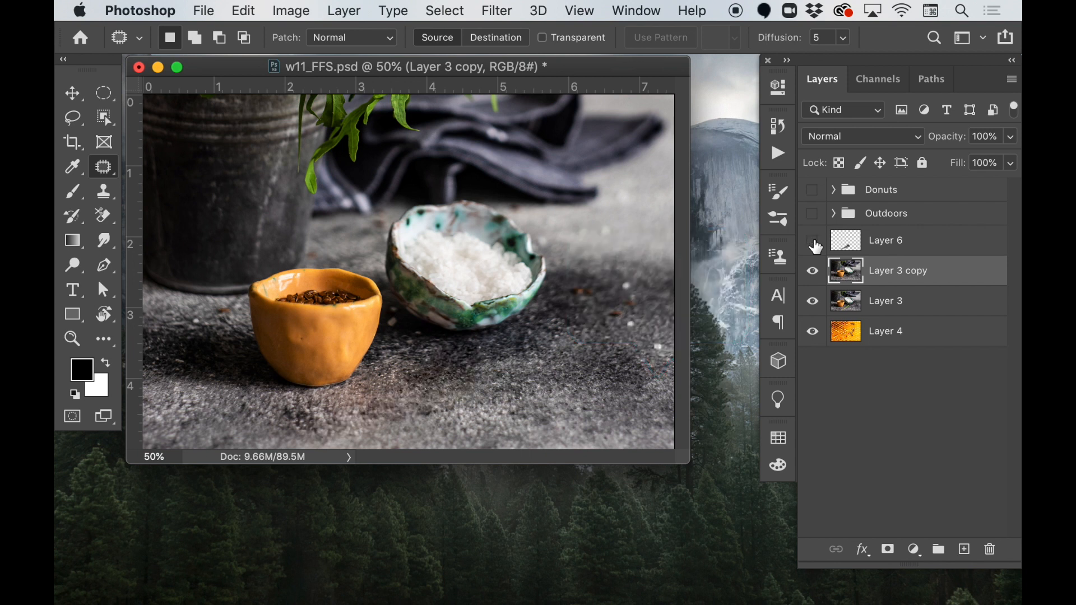
click(812, 241)
click(813, 273)
click(813, 273)
click(813, 274)
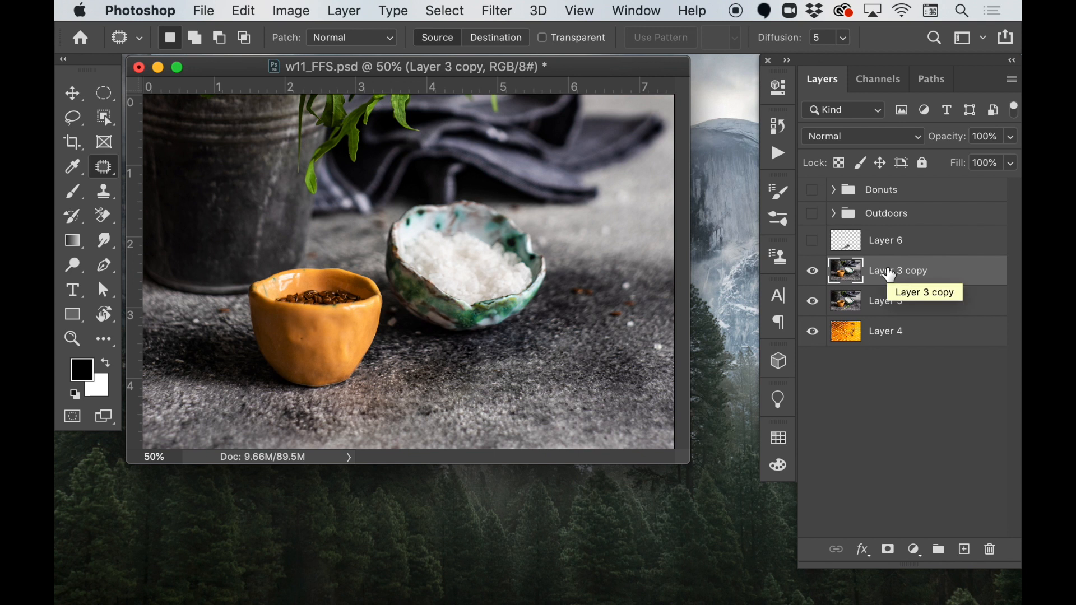
click(814, 273)
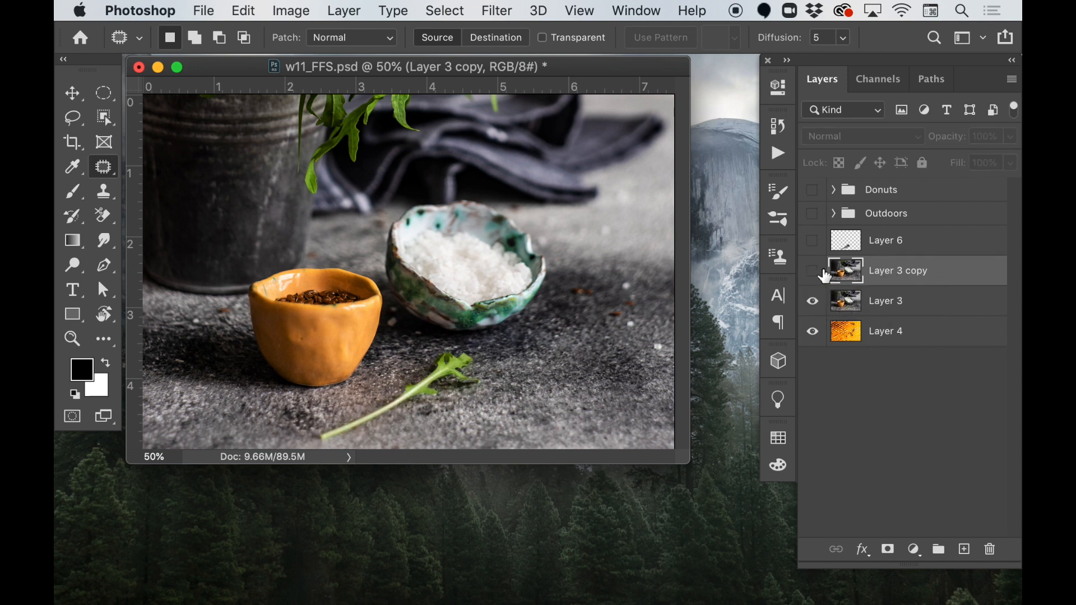
- Duplicate the original Layer 3 and load the painted area of Layer 6 as a selection around the leaf
click(895, 313)
key(super+j)
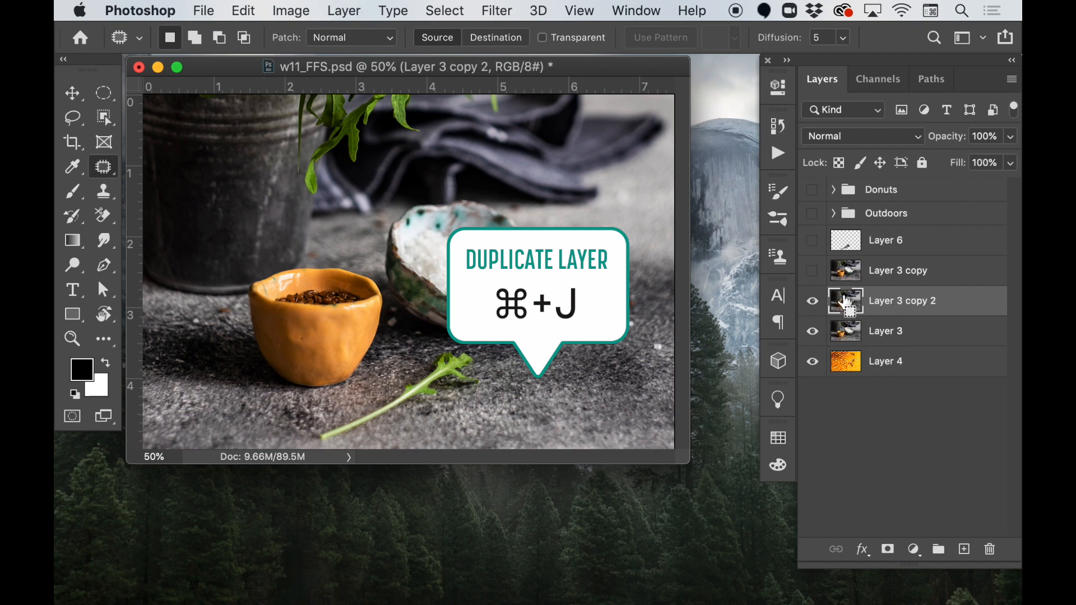
super+click(845, 246)
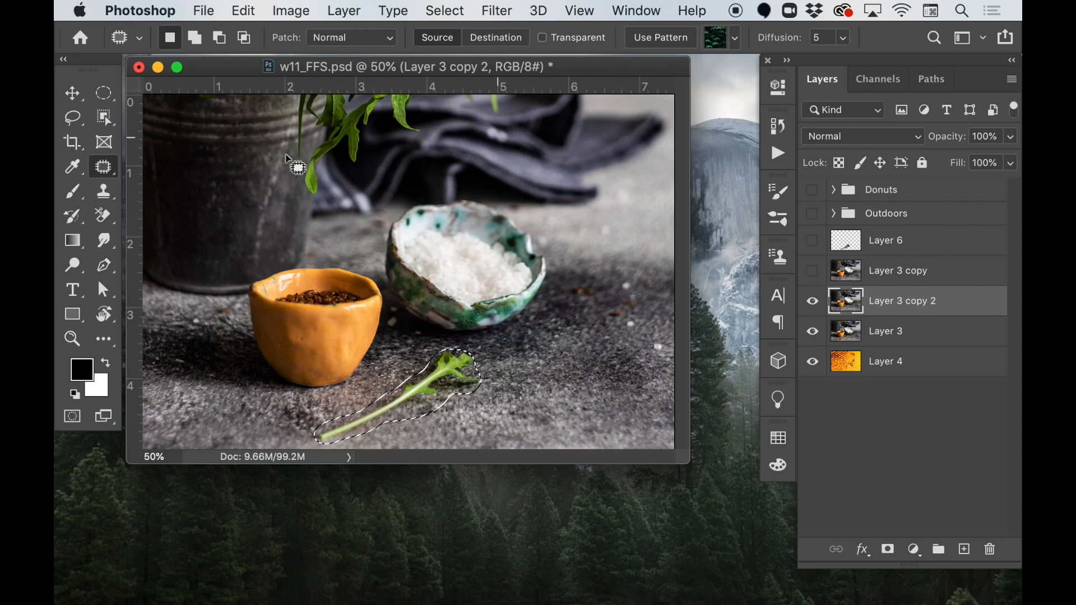
- Start Content-Aware Fill on the selected leaf, set the sampling area to Custom and keep the surface around the leaf in view
click(248, 12)
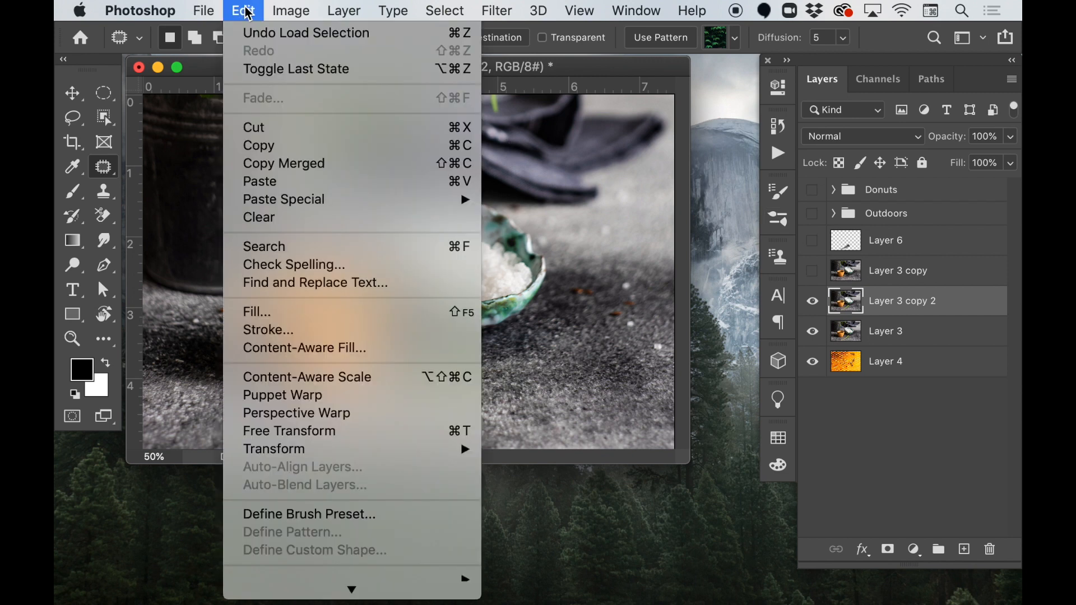
click(304, 353)
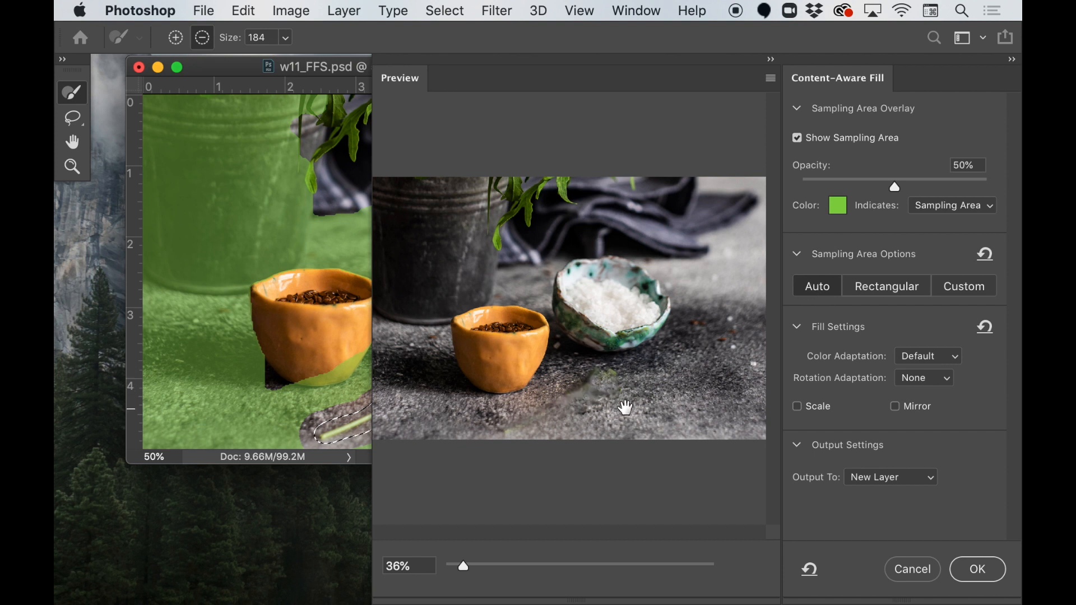
mouse_move(336, 67)
mouse_down()
mouse_move(183, 150)
mouse_move(148, 129)
mouse_up()
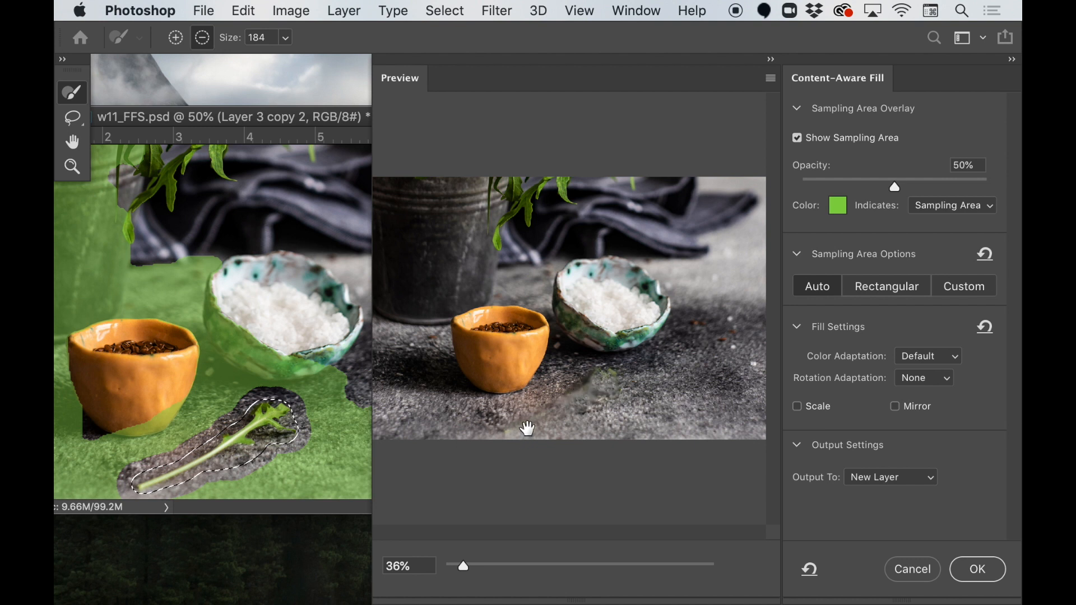
click(966, 289)
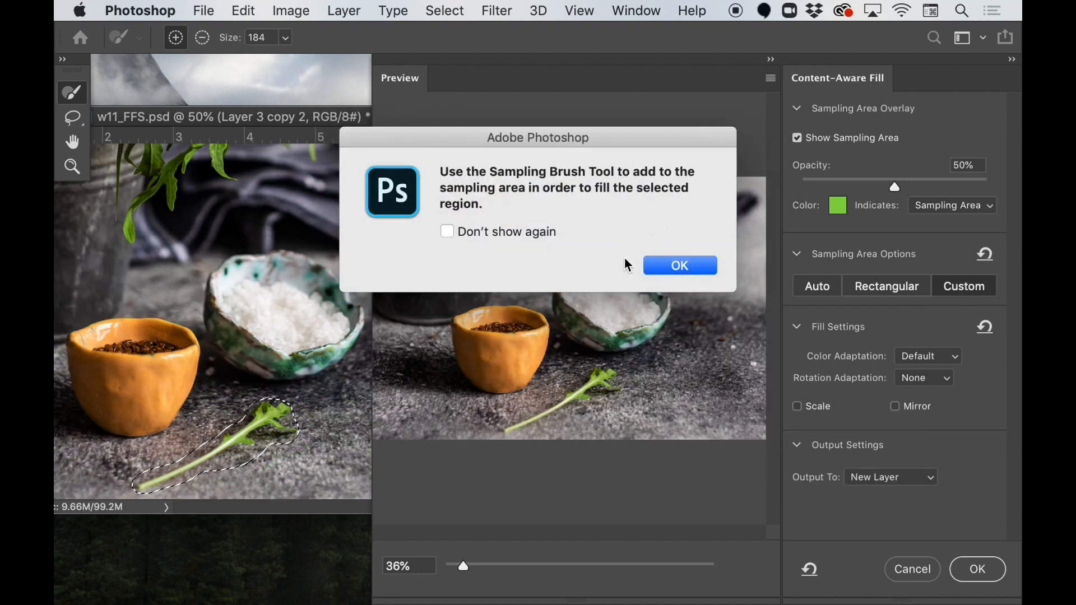
click(675, 271)
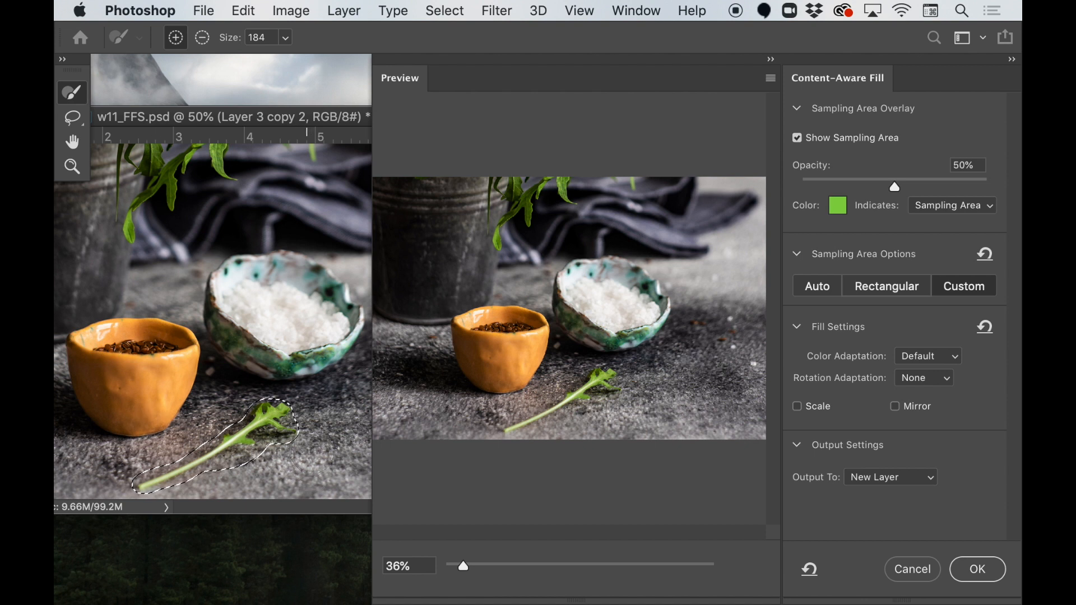
drag(342, 129, 239, 130)
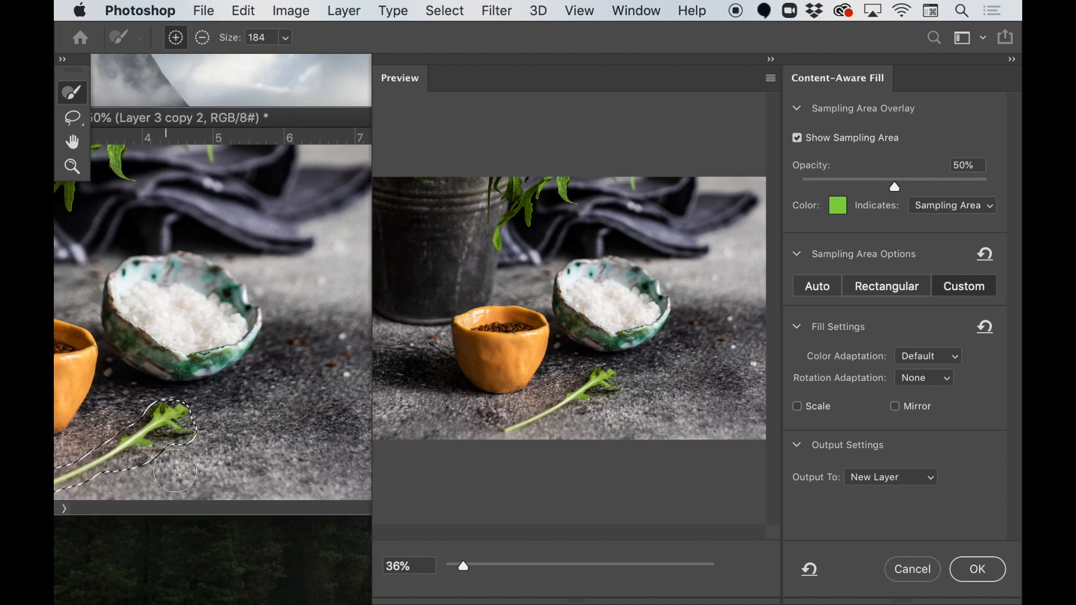
- Paint the custom sampling area over the clean grey surface on both sides of the selected leaf, avoiding the bowls
mouse_move(175, 471)
mouse_down()
mouse_move(209, 429)
mouse_move(211, 440)
mouse_move(282, 426)
mouse_move(281, 441)
mouse_move(272, 433)
mouse_move(355, 433)
mouse_move(228, 469)
mouse_move(331, 477)
mouse_move(380, 462)
mouse_move(373, 426)
mouse_move(237, 438)
mouse_up()
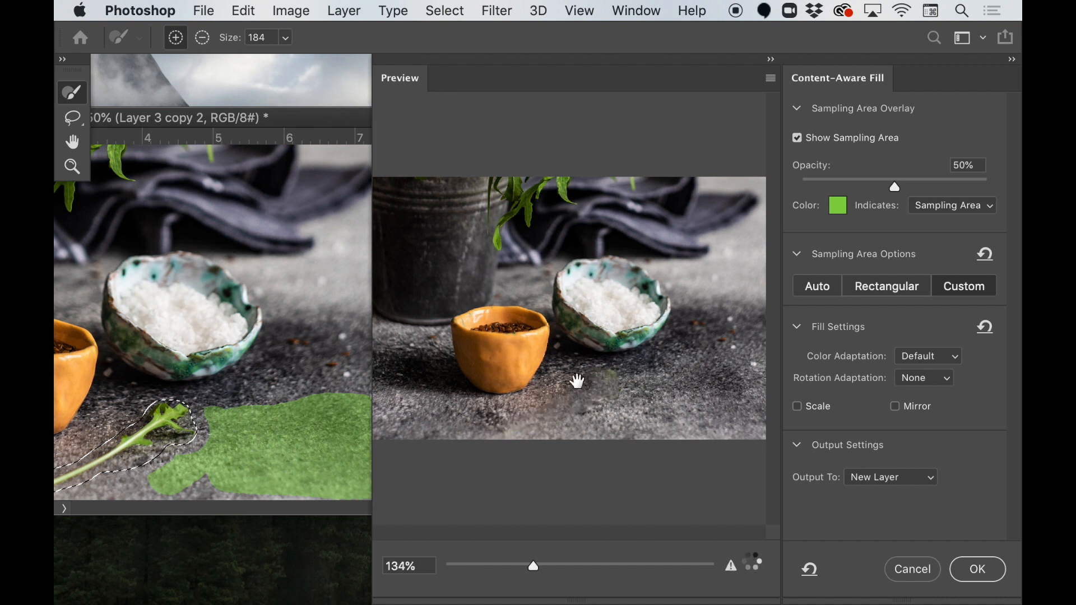
drag(335, 126, 246, 121)
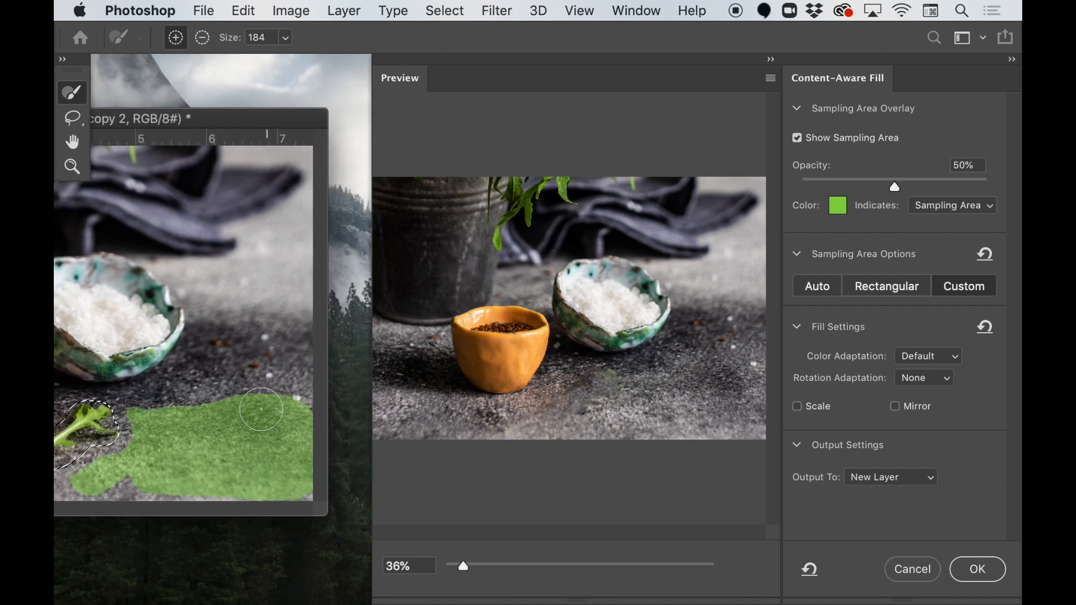
drag(254, 120, 372, 101)
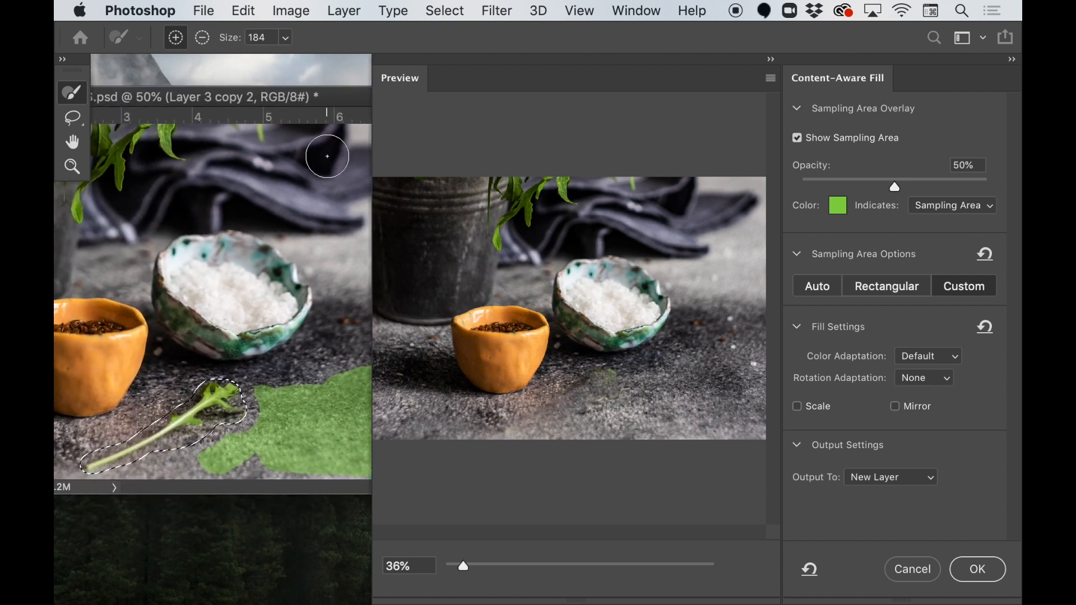
drag(331, 105, 156, 103)
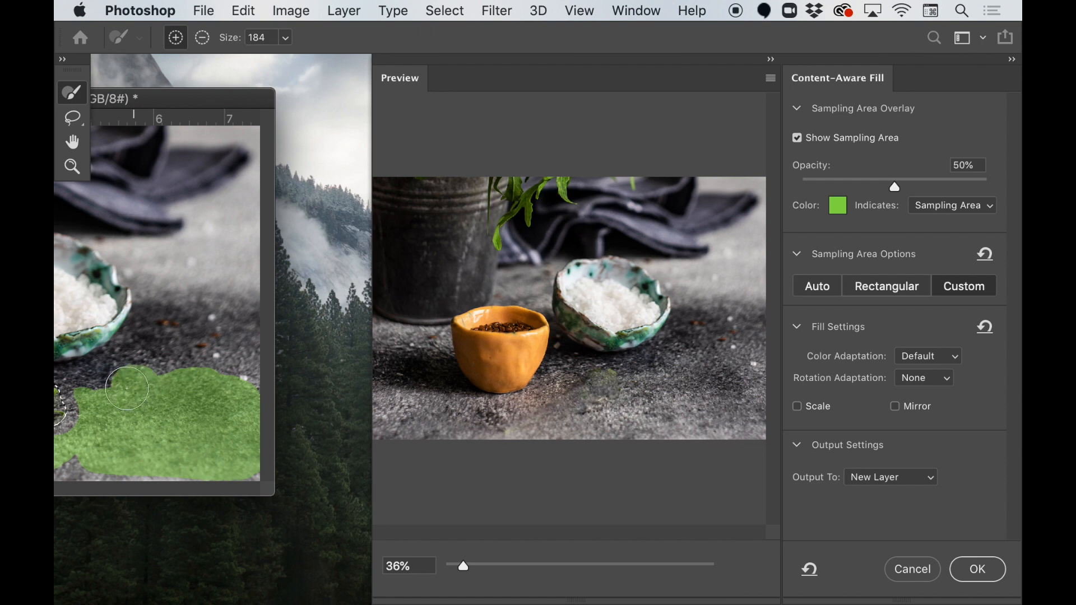
drag(211, 106, 384, 96)
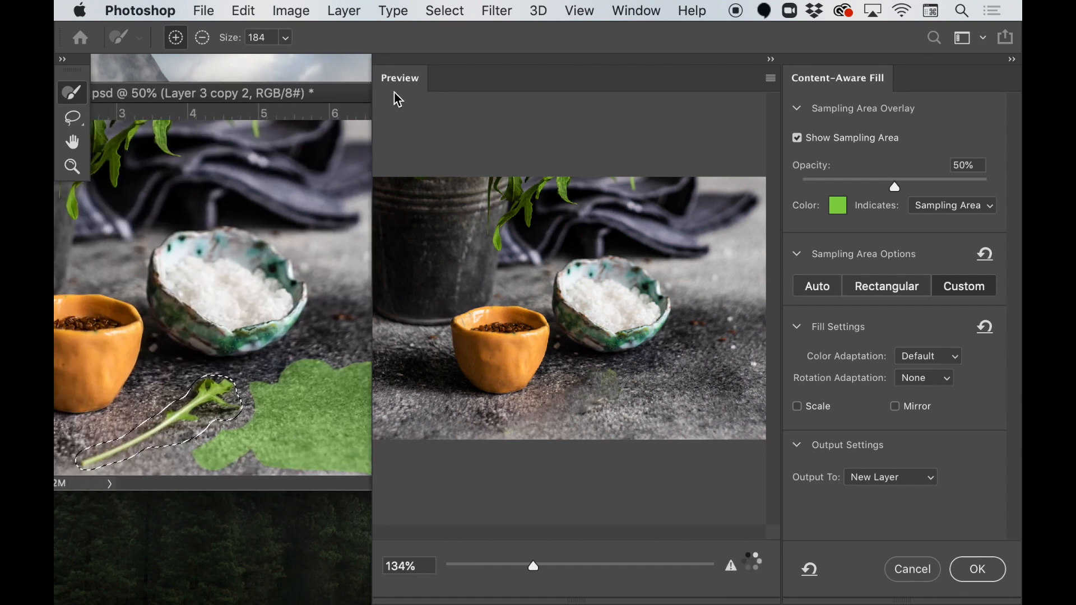
mouse_move(174, 441)
mouse_down()
mouse_move(196, 458)
mouse_move(104, 411)
mouse_move(68, 443)
mouse_move(73, 454)
mouse_up()
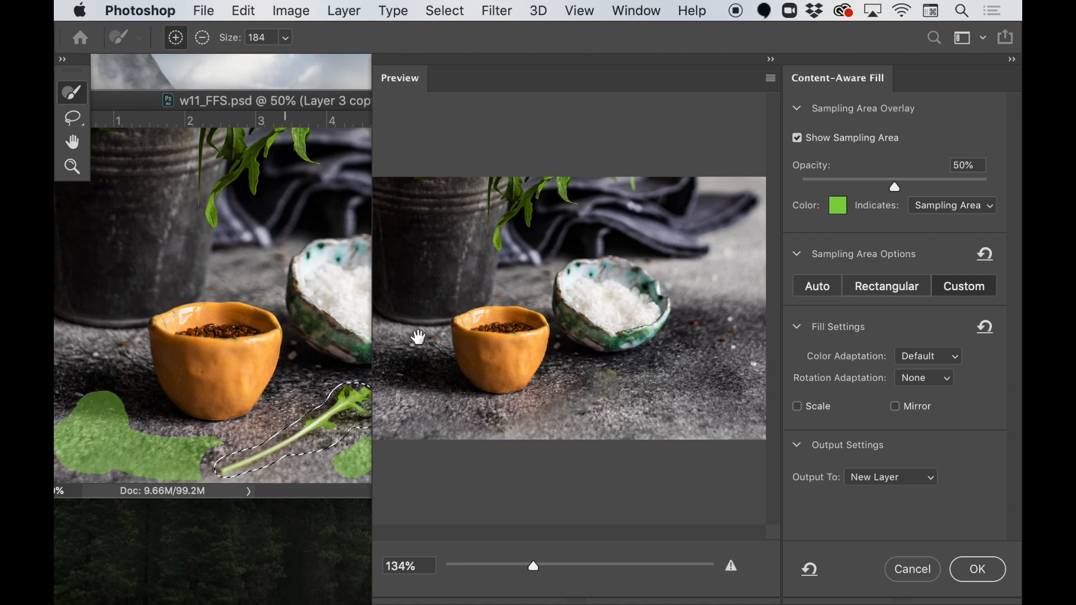
drag(328, 104, 178, 114)
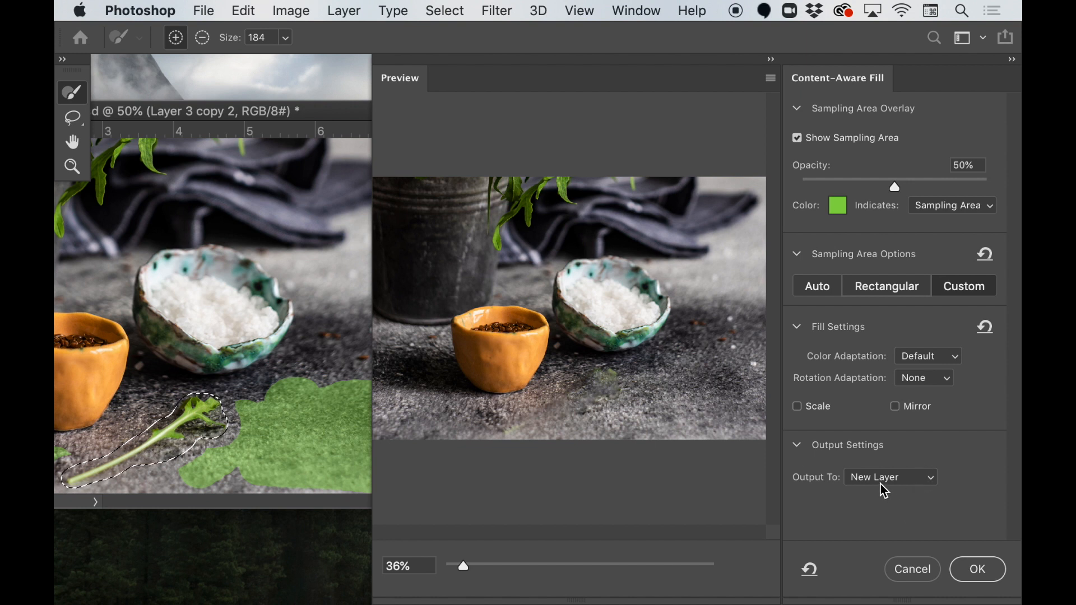
- Apply the Content-Aware Fill to a new layer and deselect the leaf area
click(986, 575)
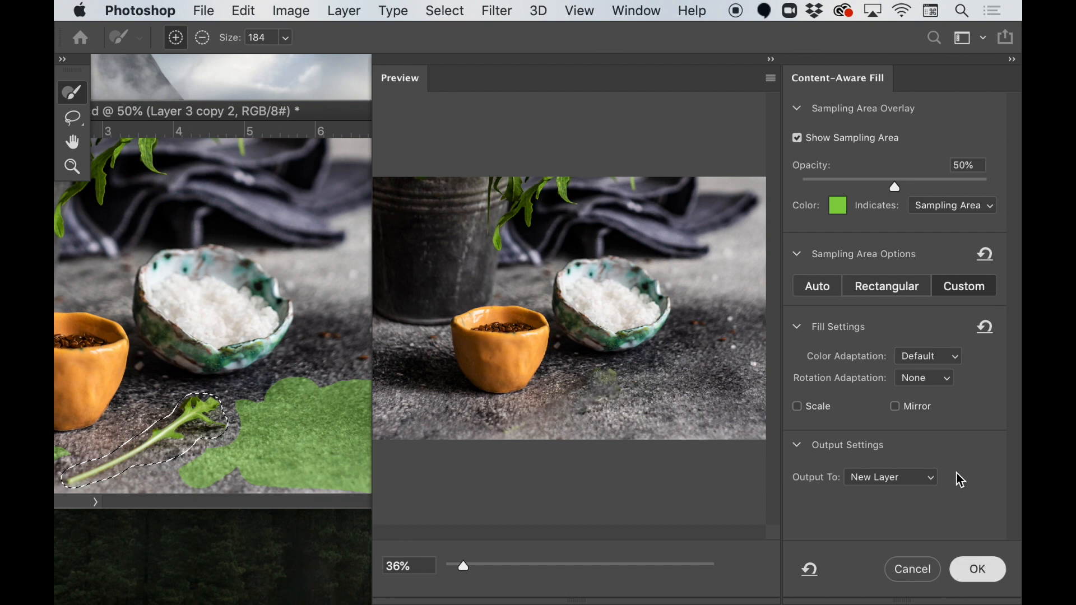
drag(344, 118, 593, 113)
key(super+d)
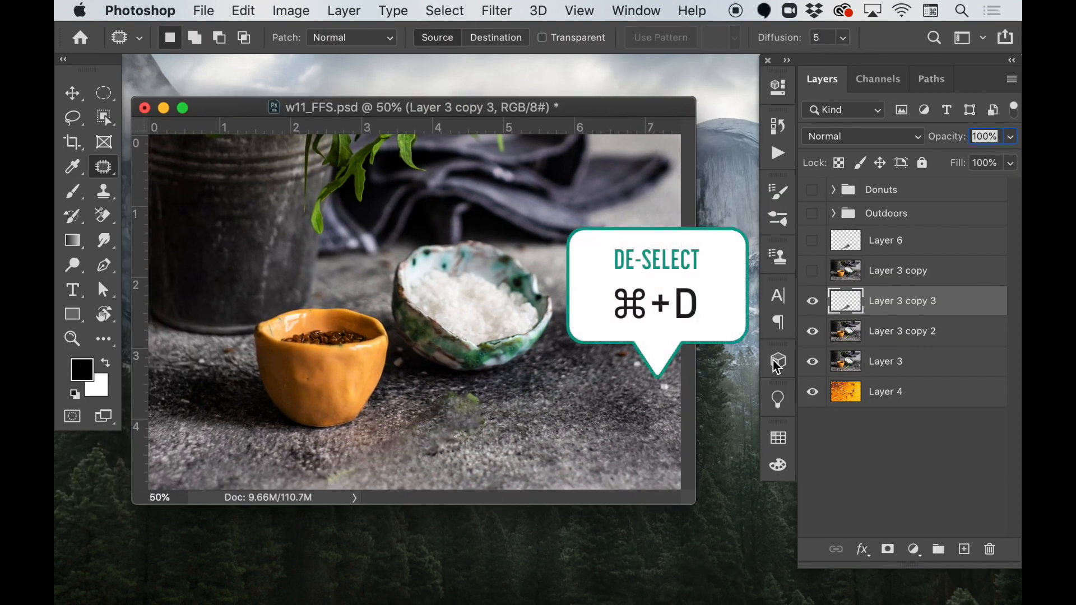
- Compare the photo with and without the filled Layer 3 copy 3 by toggling its visibility, leaving it shown
click(813, 301)
click(814, 302)
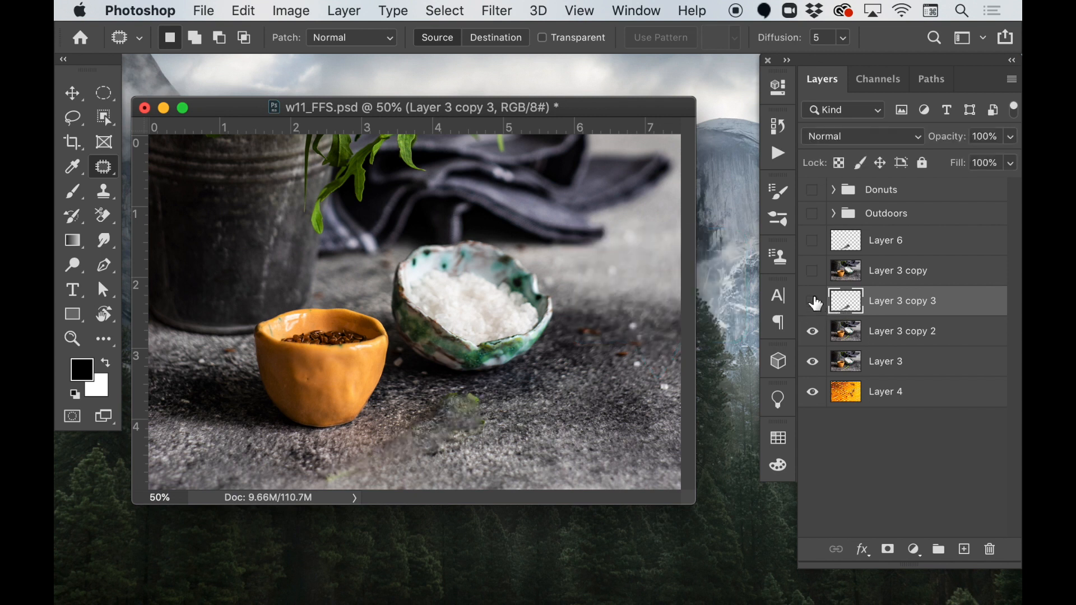
click(813, 302)
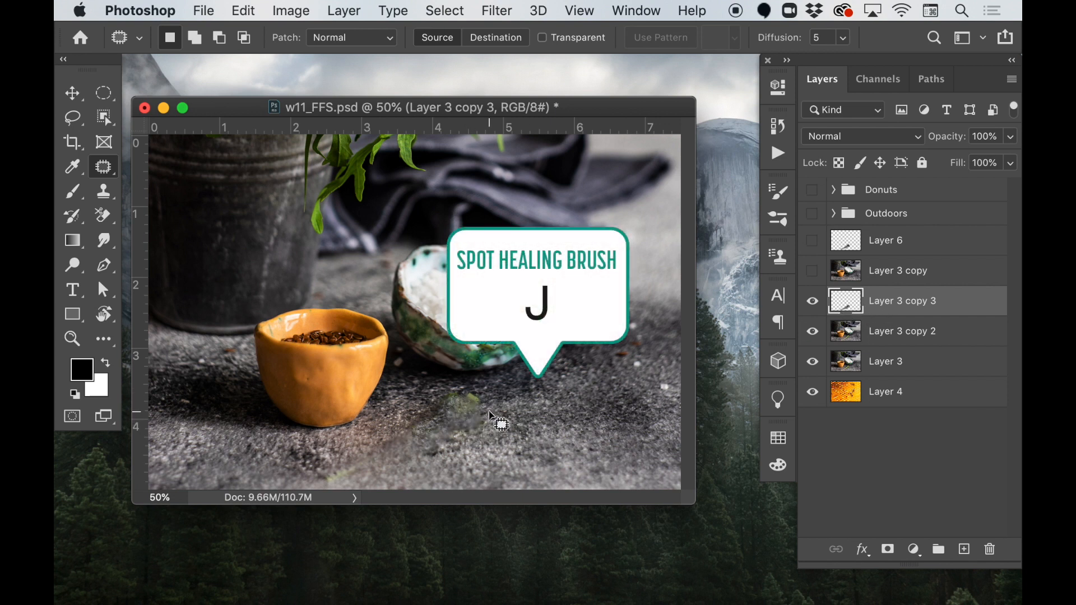
- Clean up the green remnants and smudged patches of the fill on Layer 3 copy 3 with the Spot Healing Brush, sampling all layers
key(shift+j)
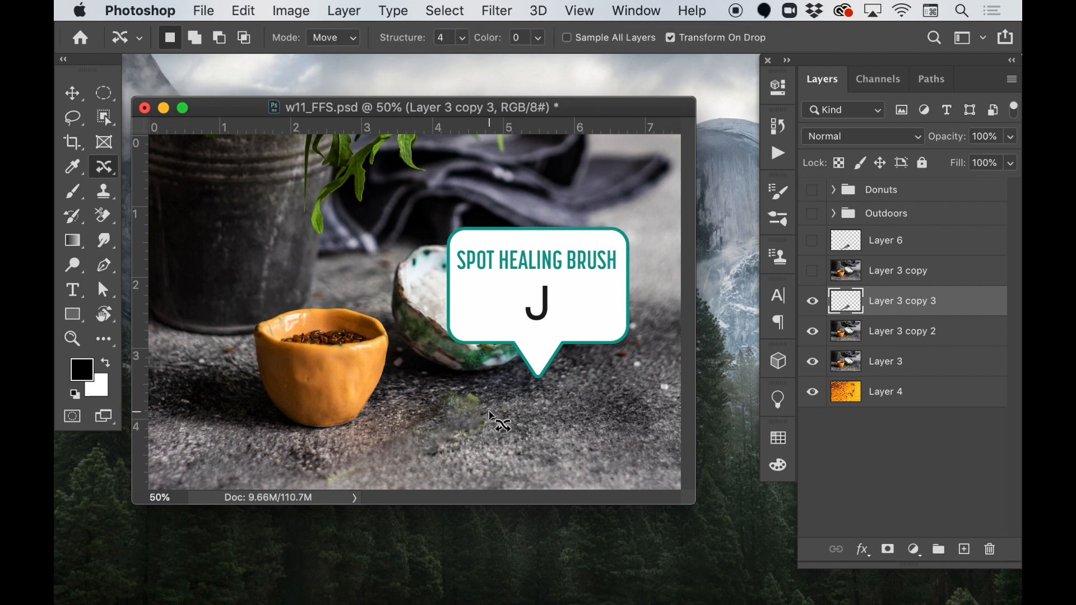
key(shift+j)
key(shift+j)
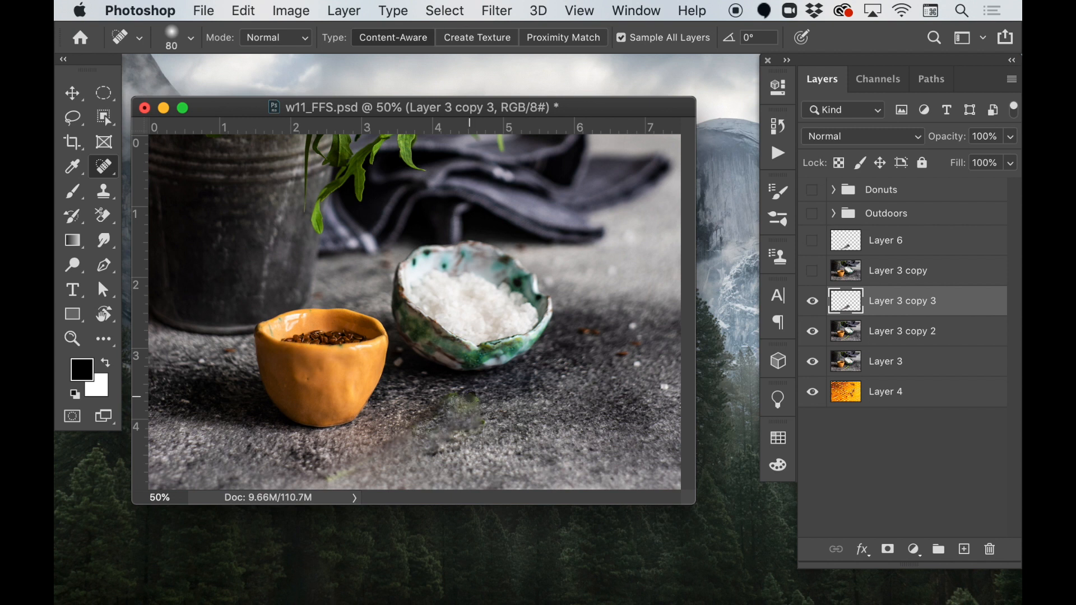
click(476, 399)
click(452, 396)
drag(488, 419, 477, 432)
drag(352, 469, 323, 483)
mouse_move(453, 402)
mouse_down()
mouse_move(526, 403)
mouse_move(455, 437)
mouse_up()
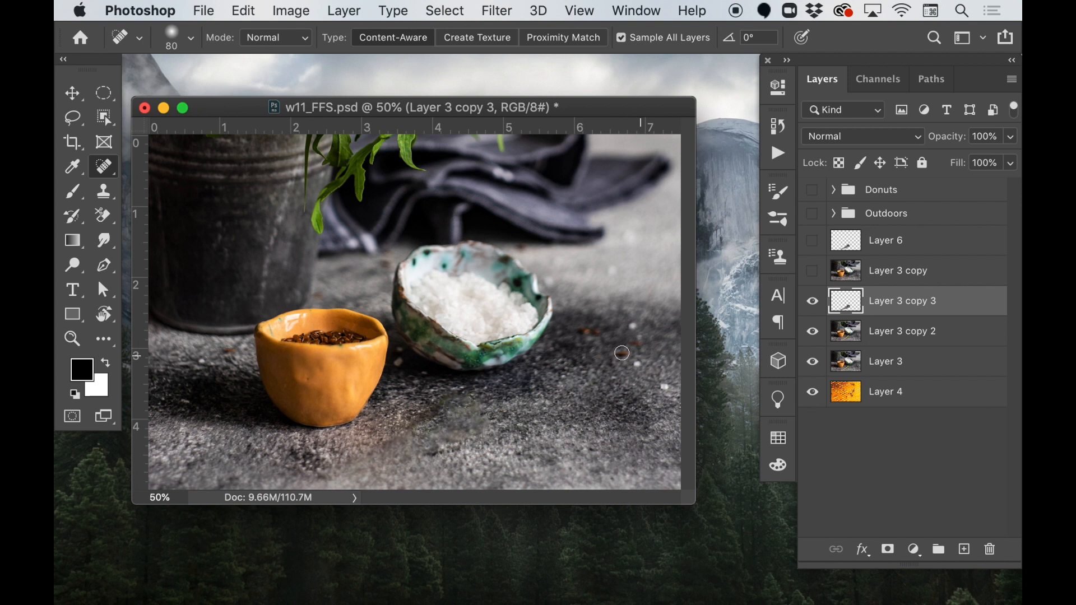
- Heal the stray specks on the surface to the right of the salt bowl on Layer 3 copy 2
click(889, 332)
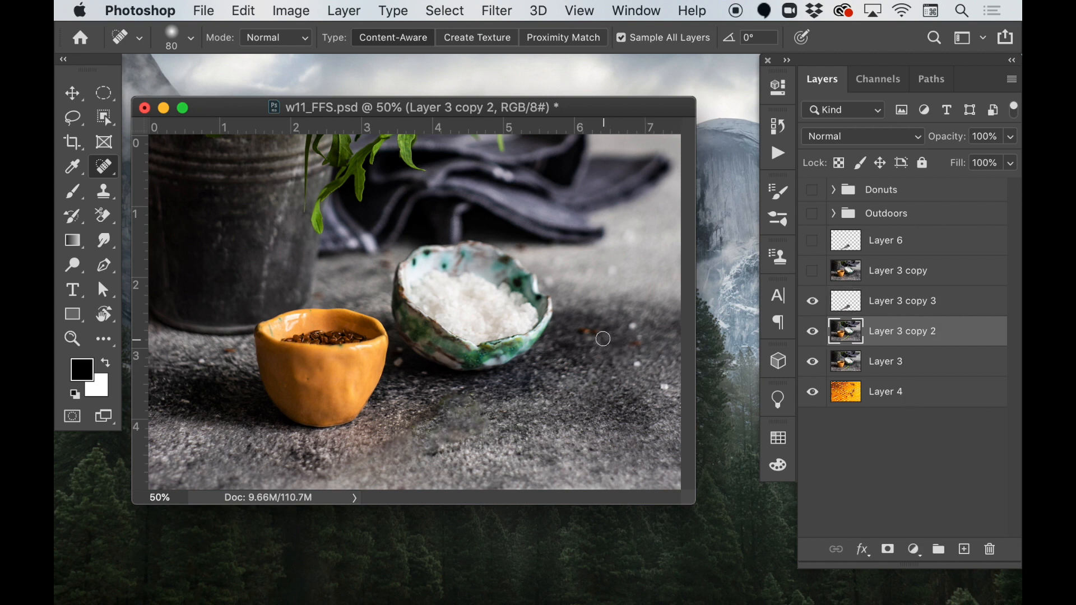
mouse_move(598, 333)
mouse_down()
mouse_move(622, 353)
mouse_move(652, 331)
mouse_move(625, 324)
mouse_up()
mouse_move(643, 363)
mouse_down()
mouse_move(631, 363)
mouse_move(668, 390)
mouse_move(640, 364)
mouse_move(642, 379)
mouse_up()
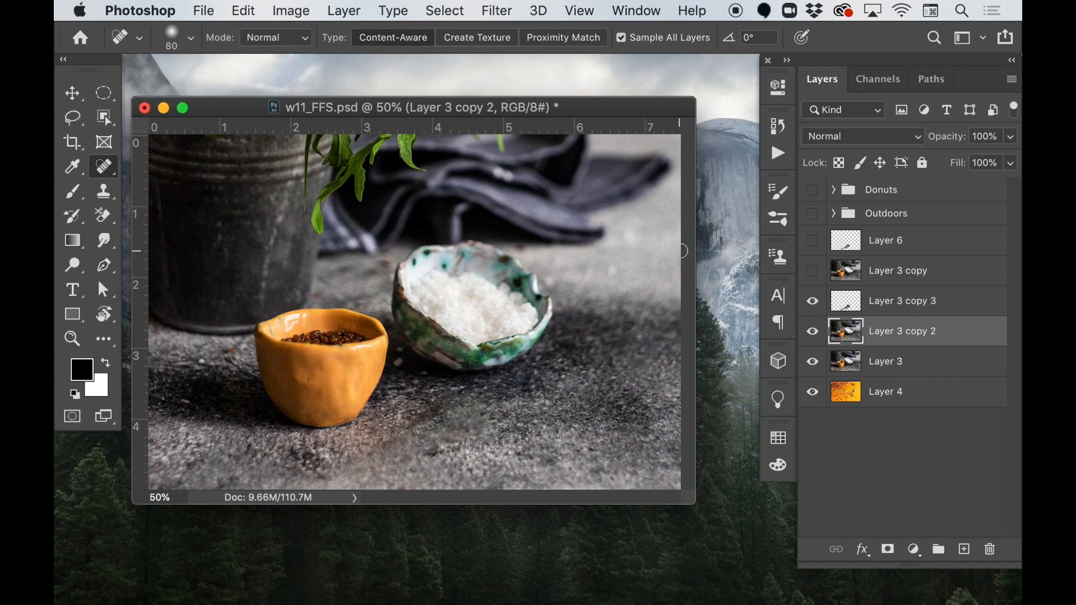